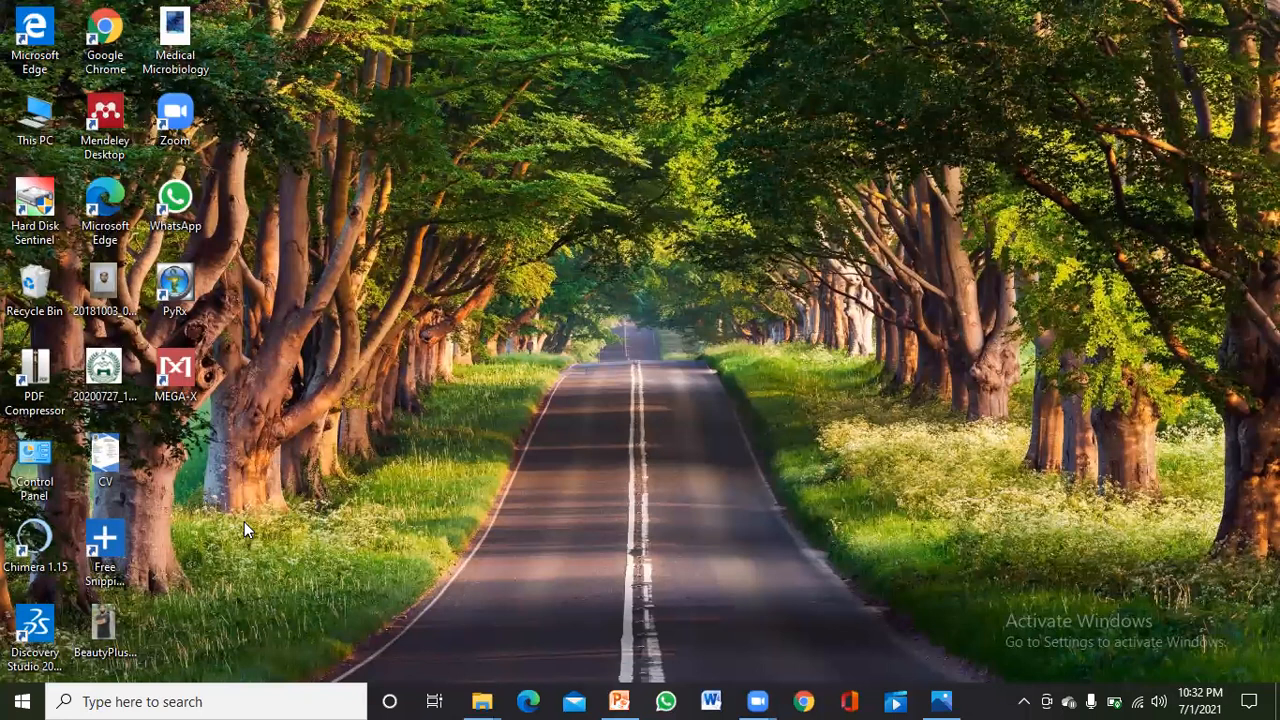
- Refresh the desktop, start Chimera 1.15 and maximize its window
right_click(426, 240)
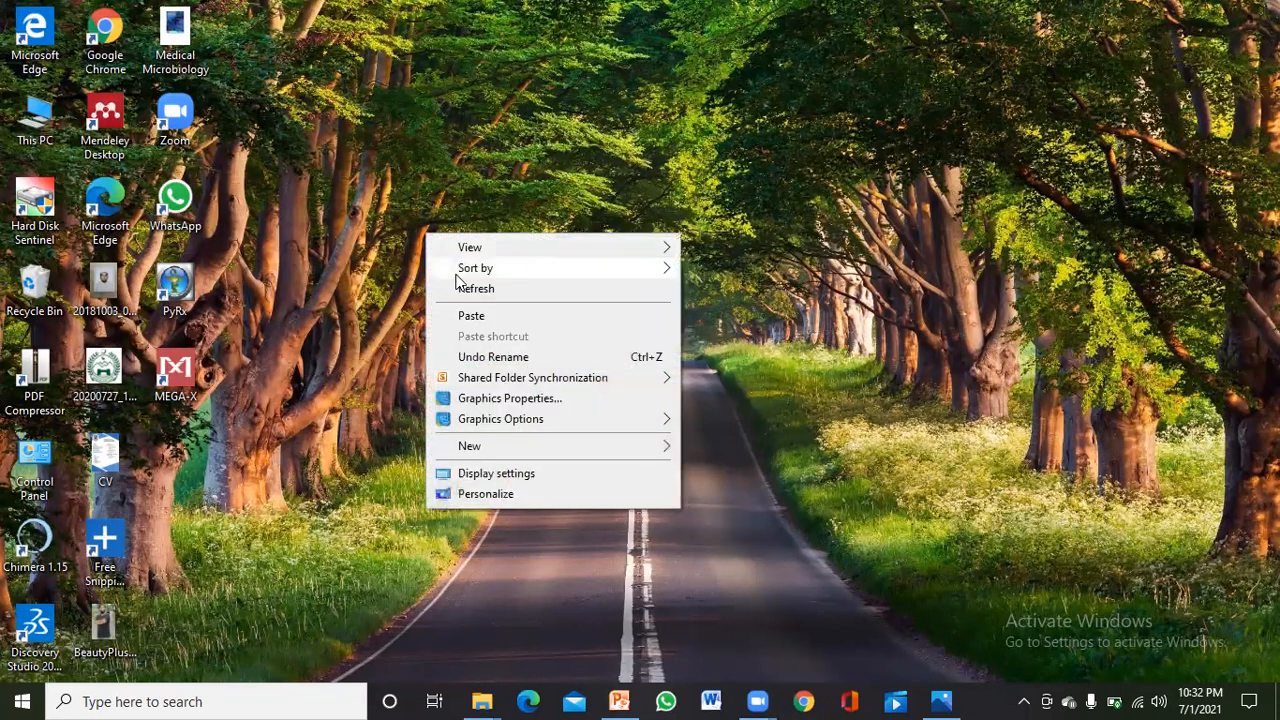
left_click(457, 290)
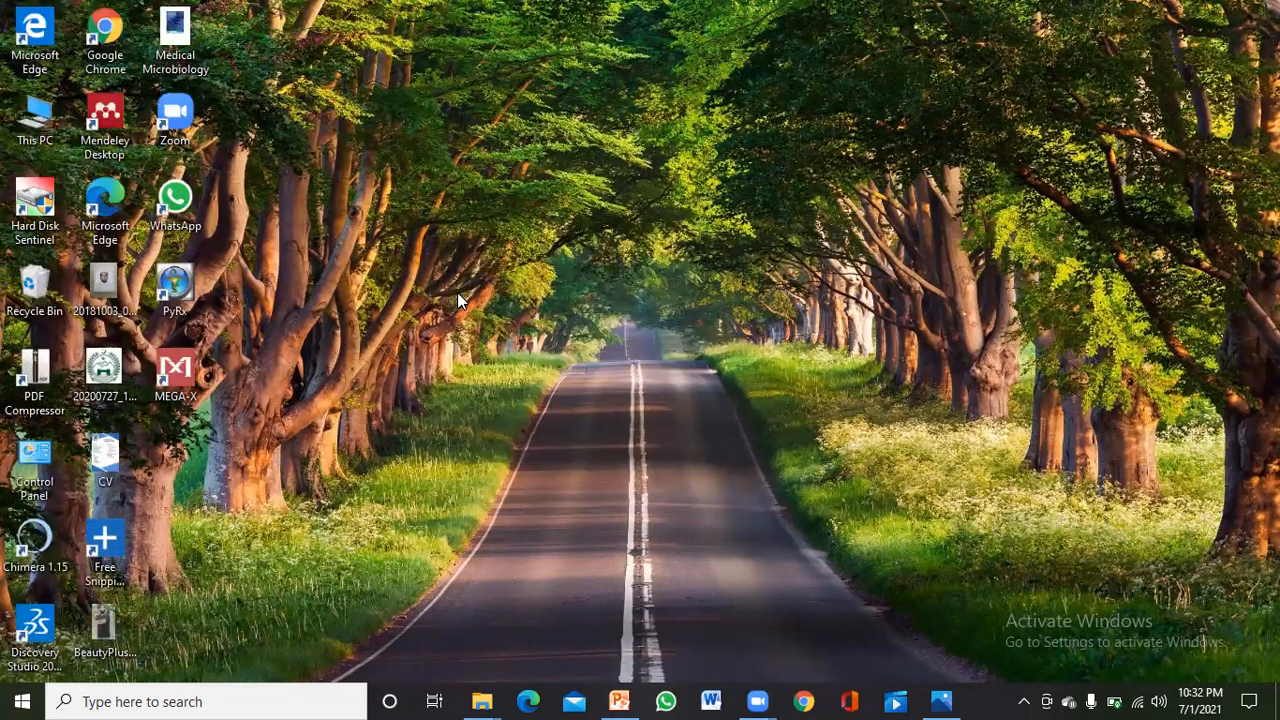
double_click(36, 545)
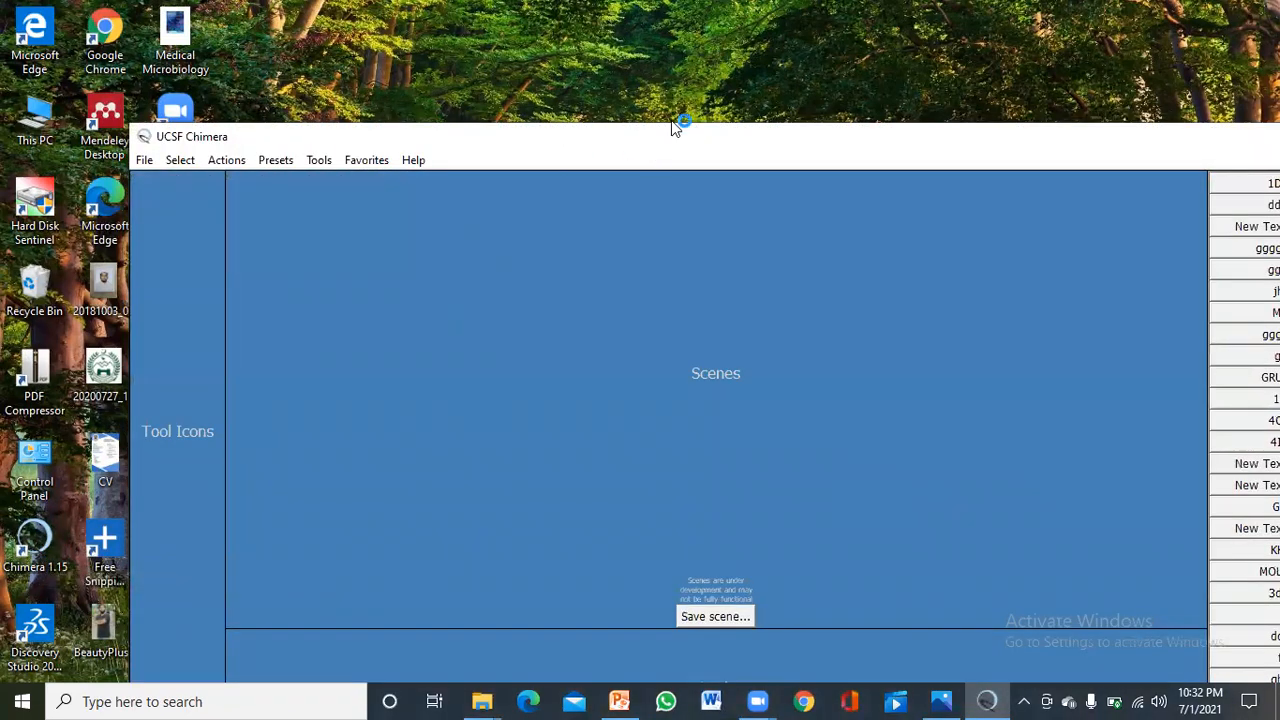
left_click(1270, 85)
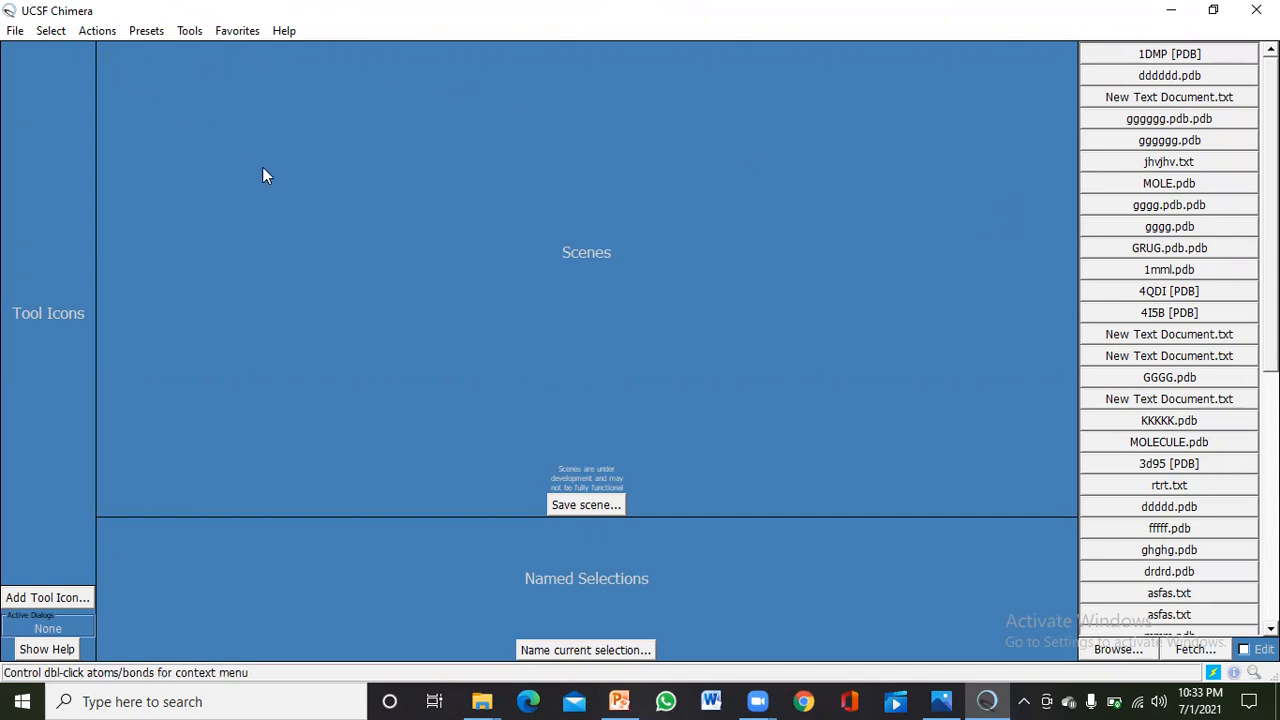
left_click(16, 31)
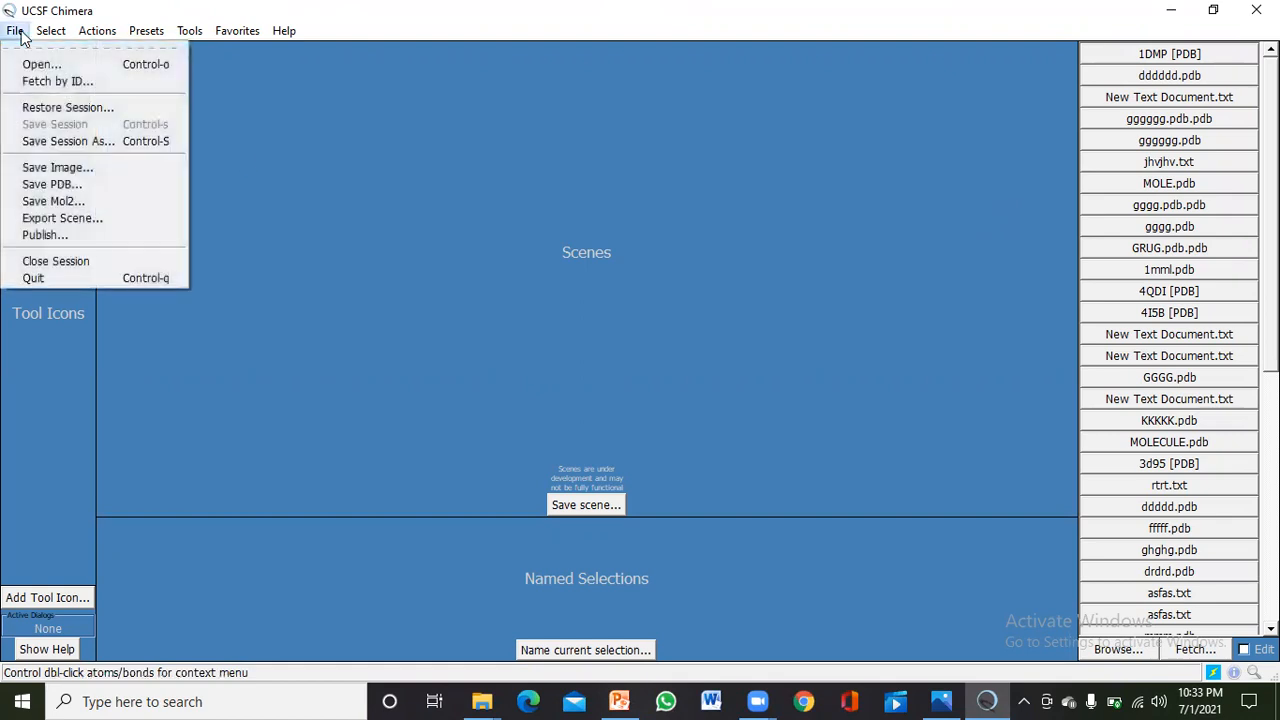
left_click(40, 81)
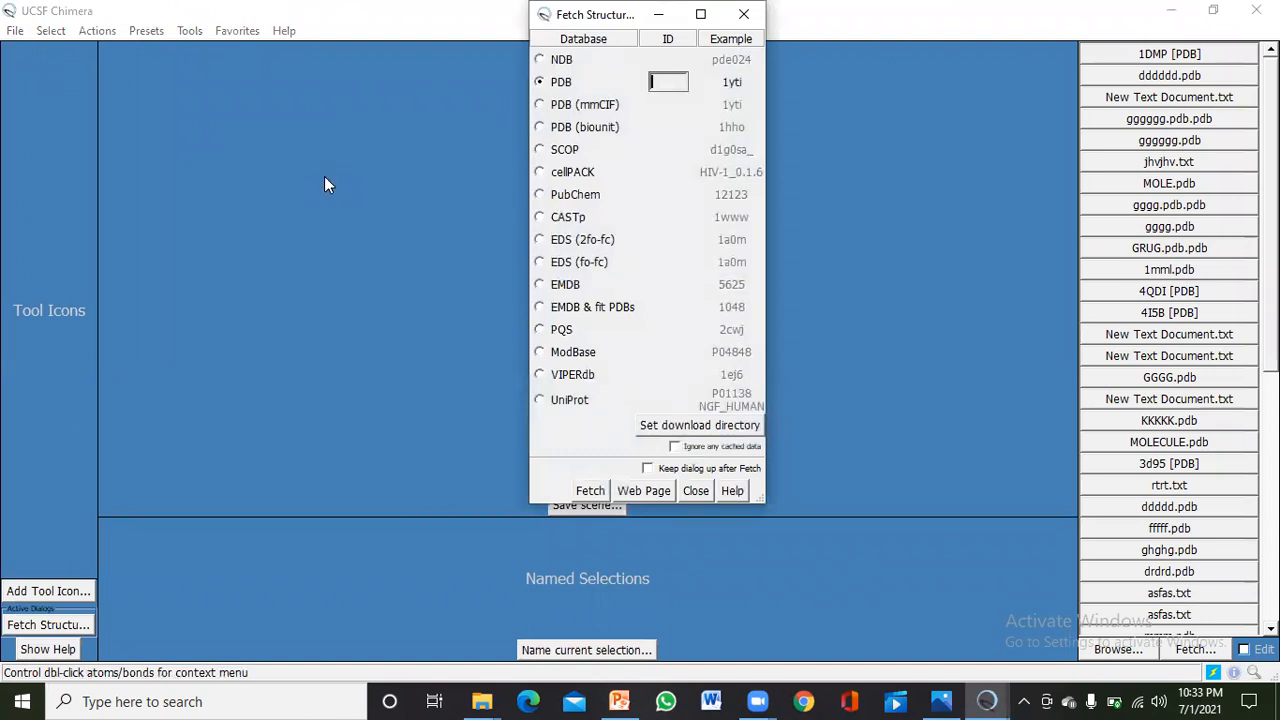
left_click(703, 489)
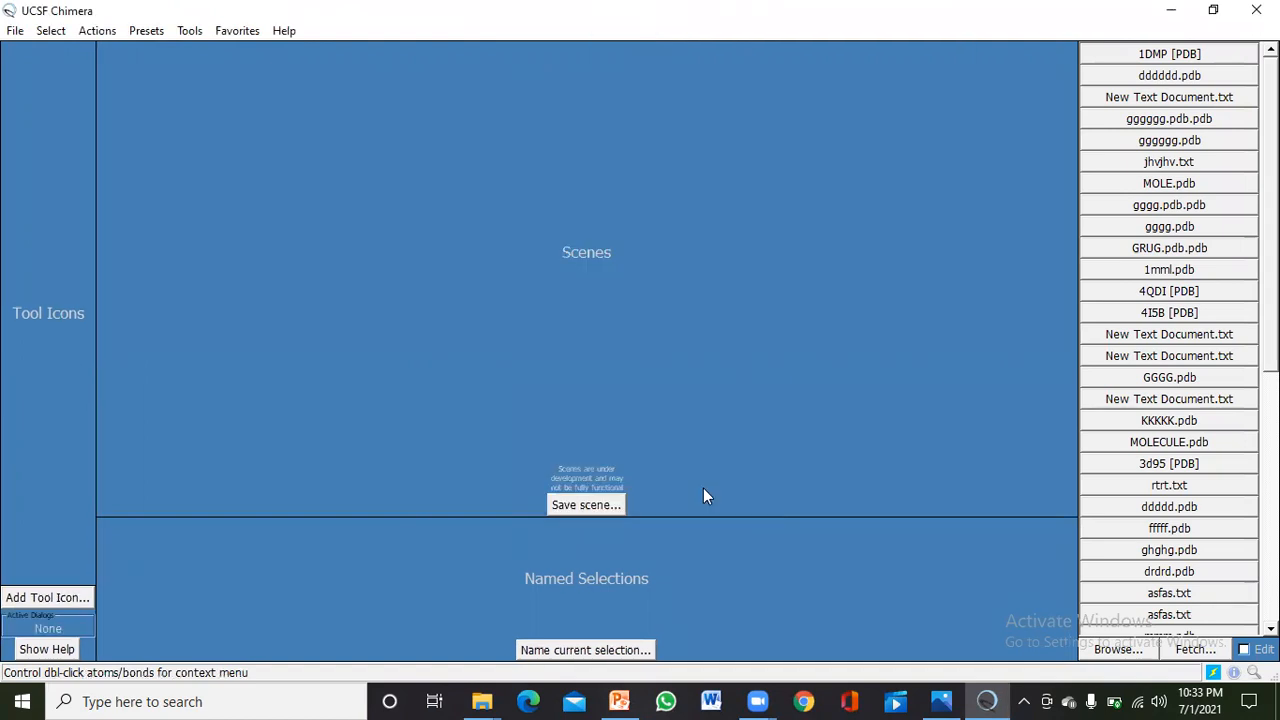
left_click(15, 30)
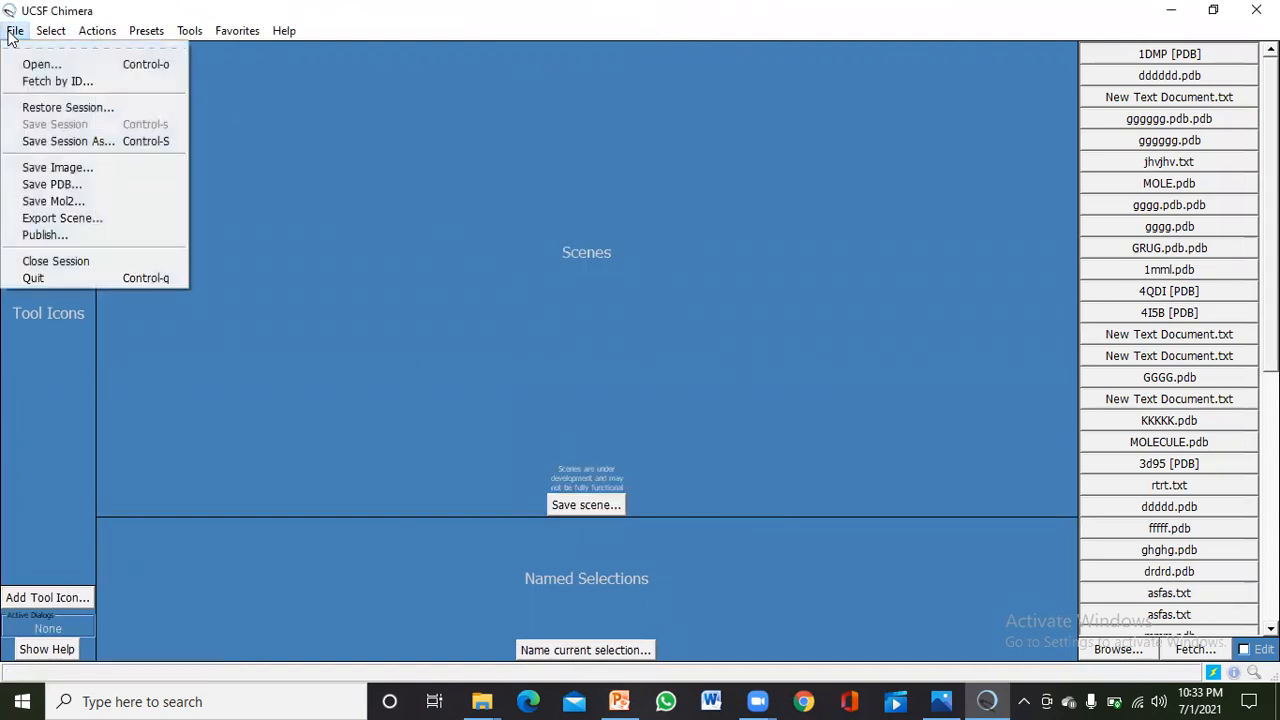
left_click(40, 81)
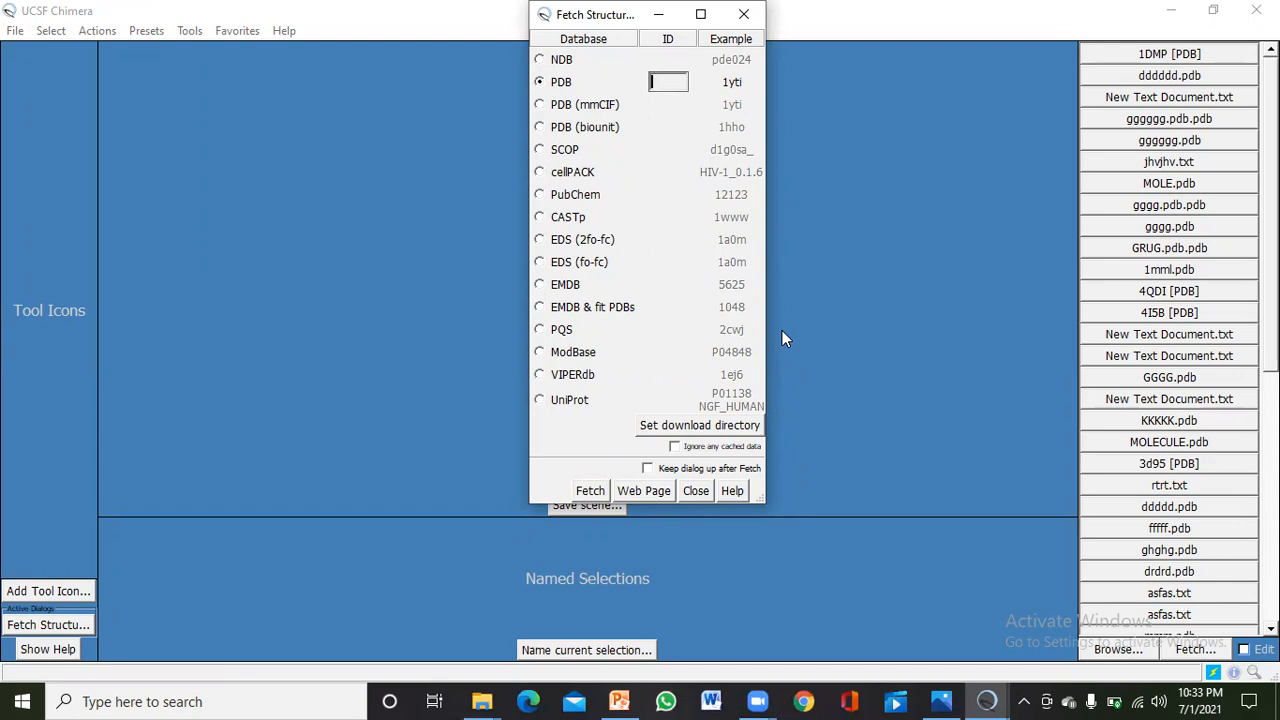
left_click(696, 491)
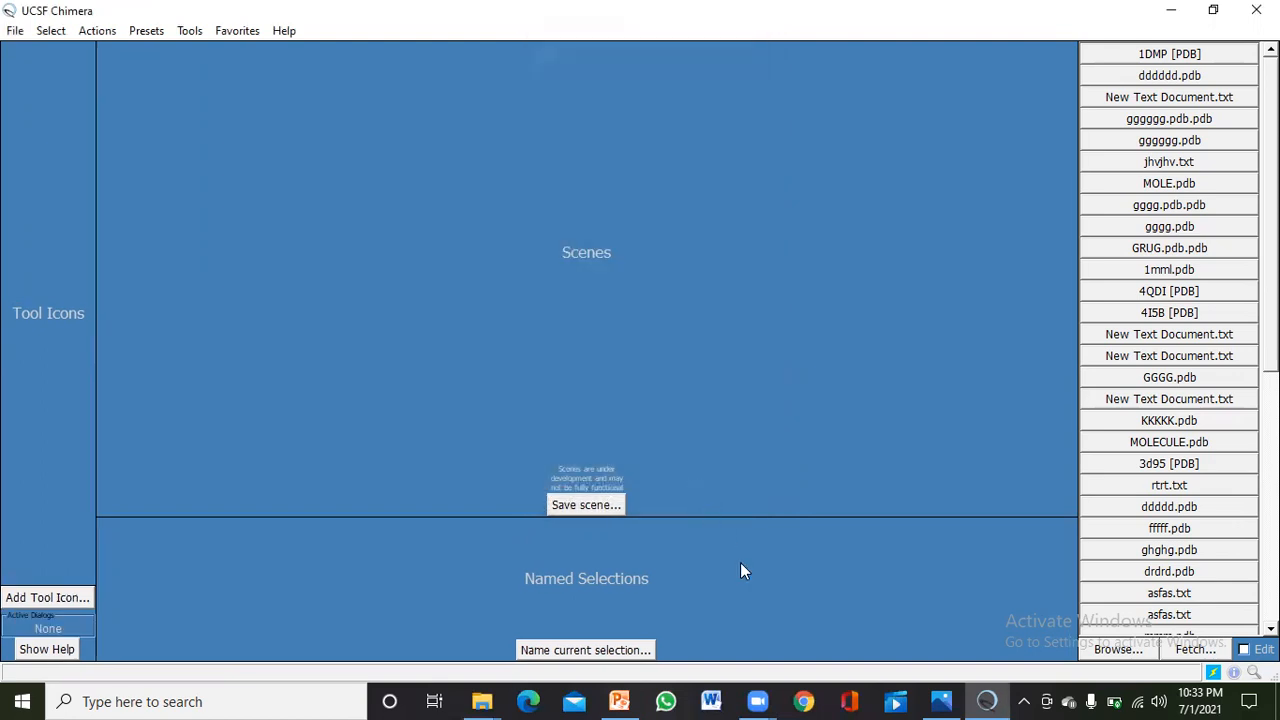
- Switch to Chrome and search Google for "pdb id of reverse transcriptase", looking through the RCSB PDB results
left_click(806, 702)
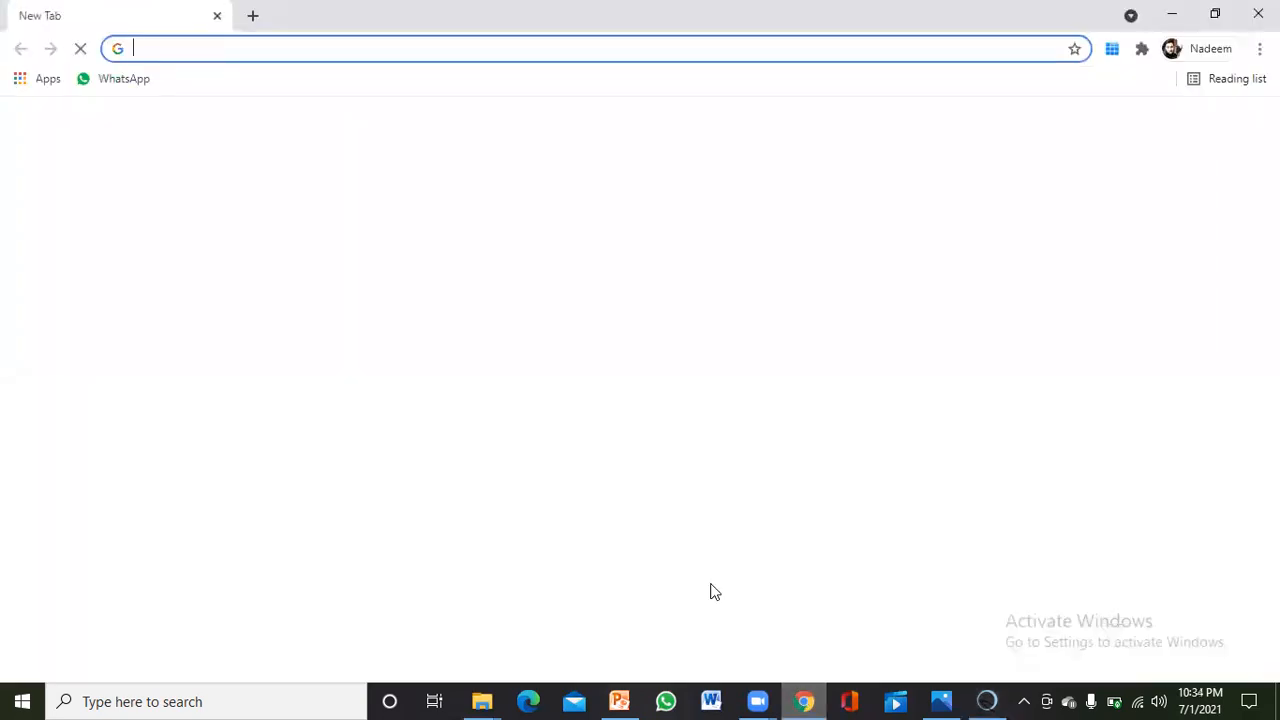
left_click(587, 393)
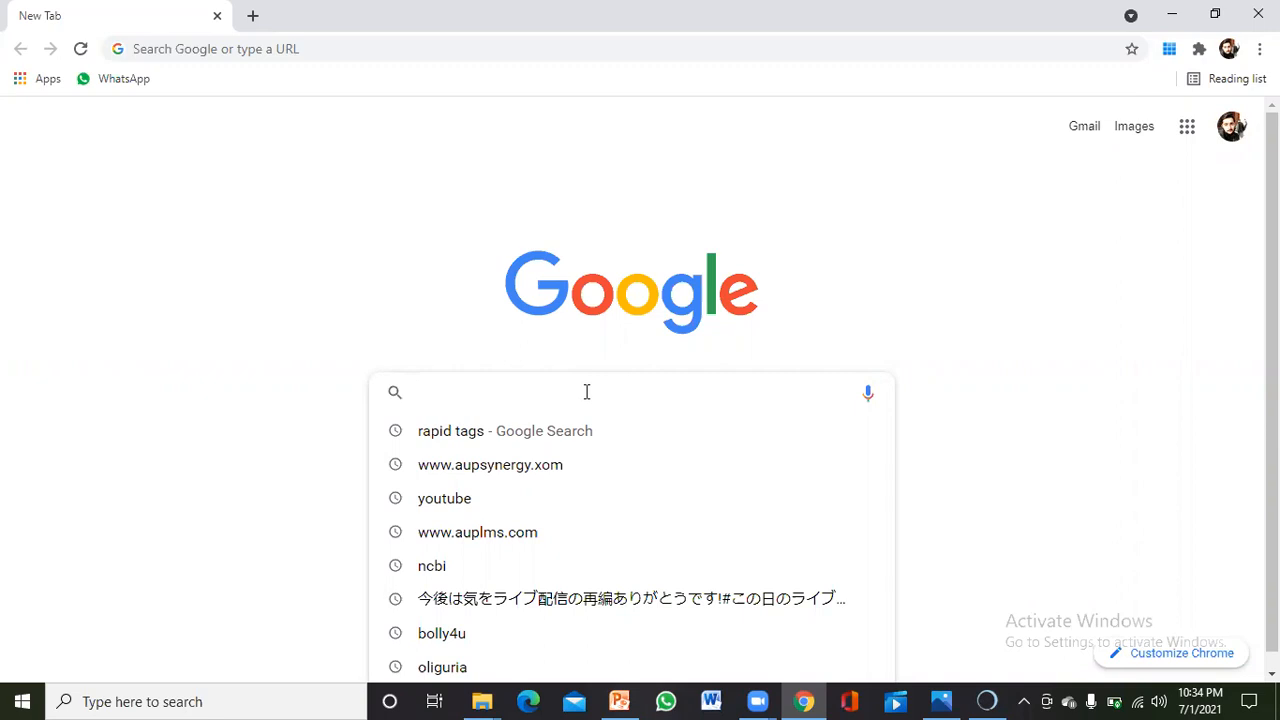
type("pdb")
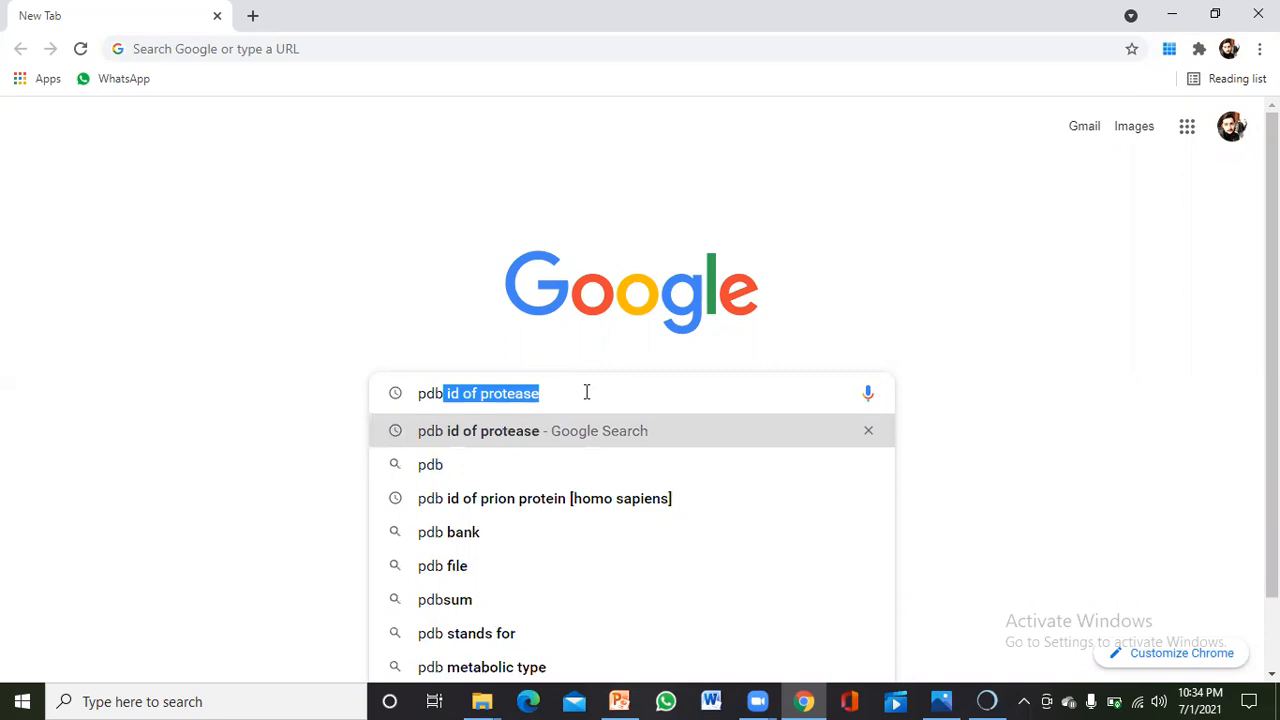
key("Right")
key("BackSpace")
key("BackSpace")
key("BackSpace")
key("BackSpace")
key("BackSpace")
key("BackSpace")
key("BackSpace")
key("BackSpace")
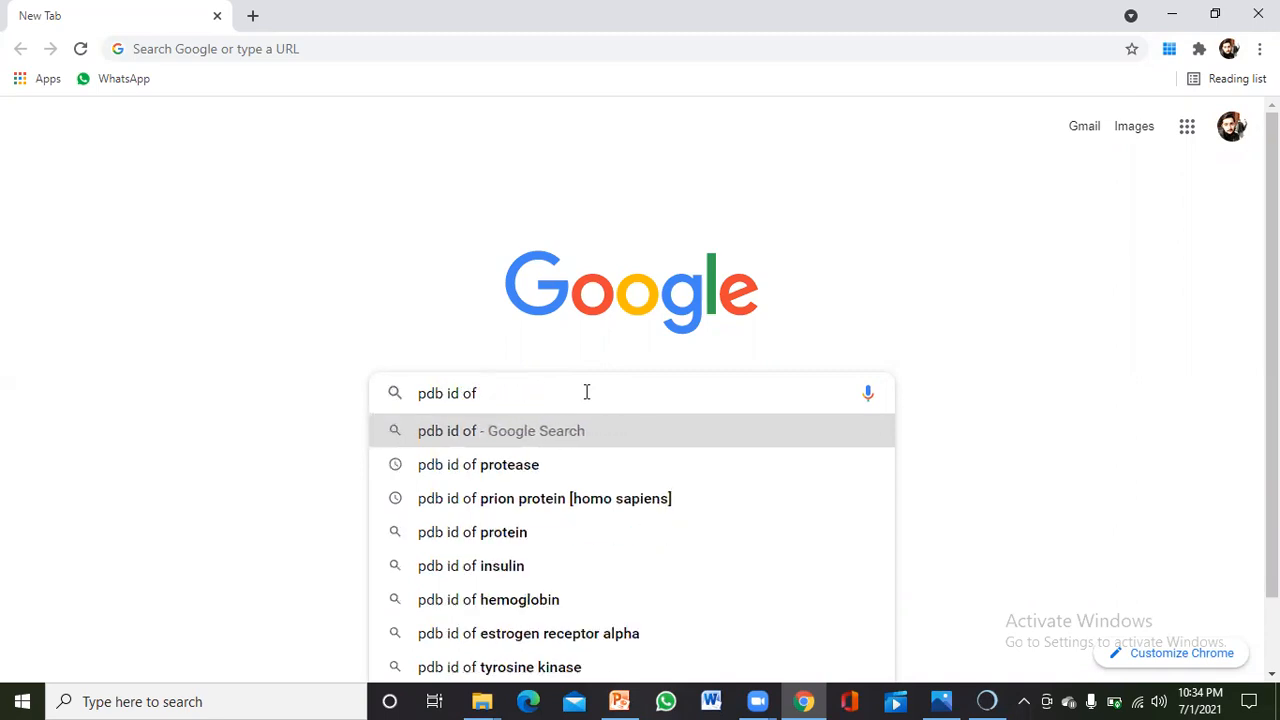
type("reverse transcriptase")
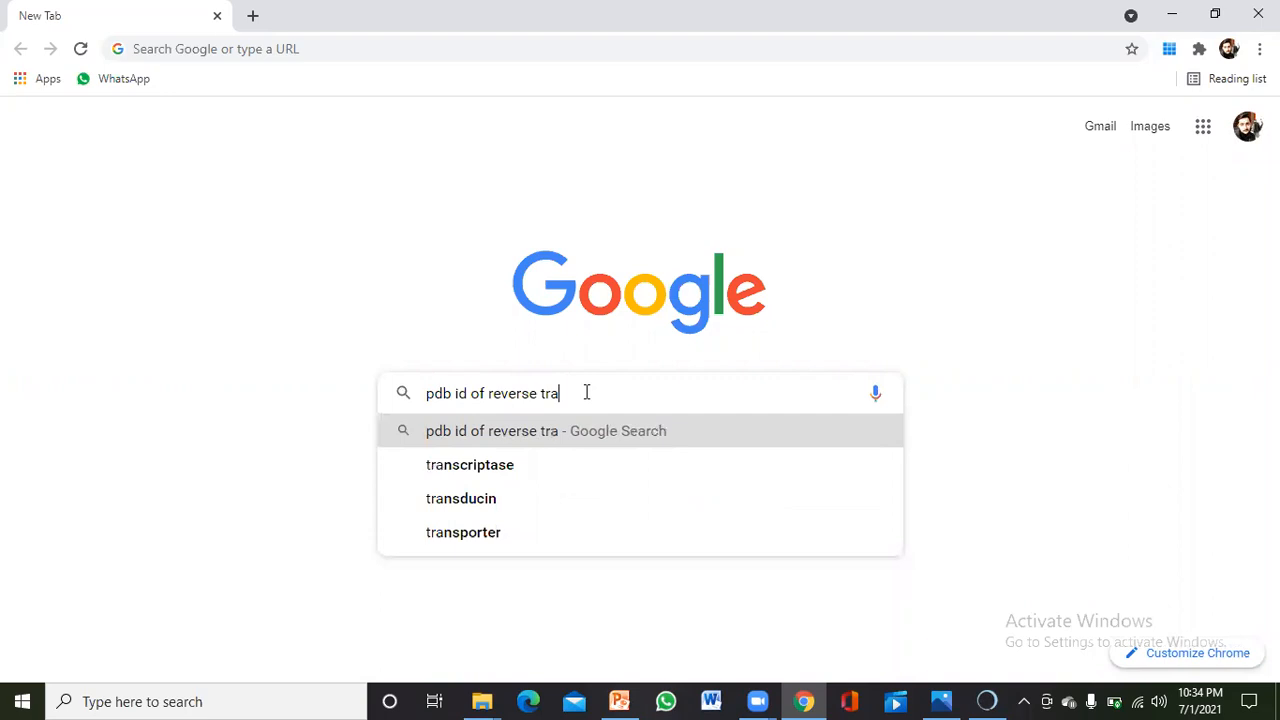
key("Down")
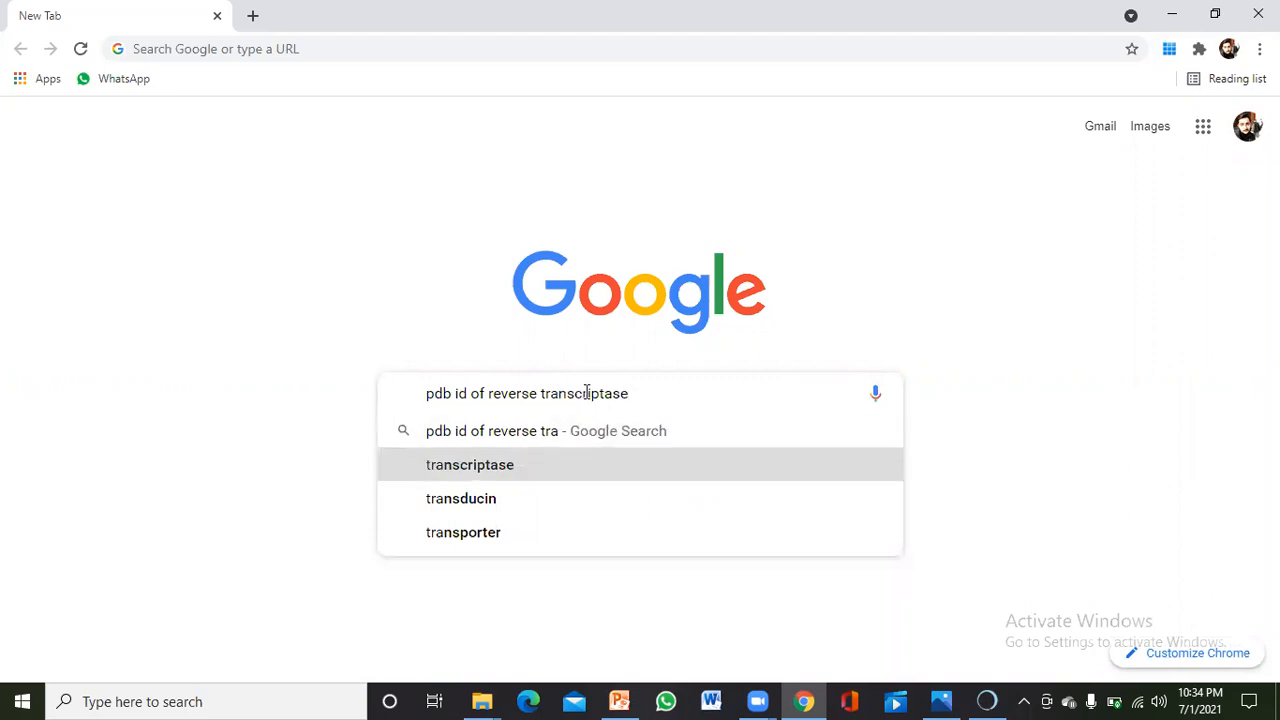
key("Return")
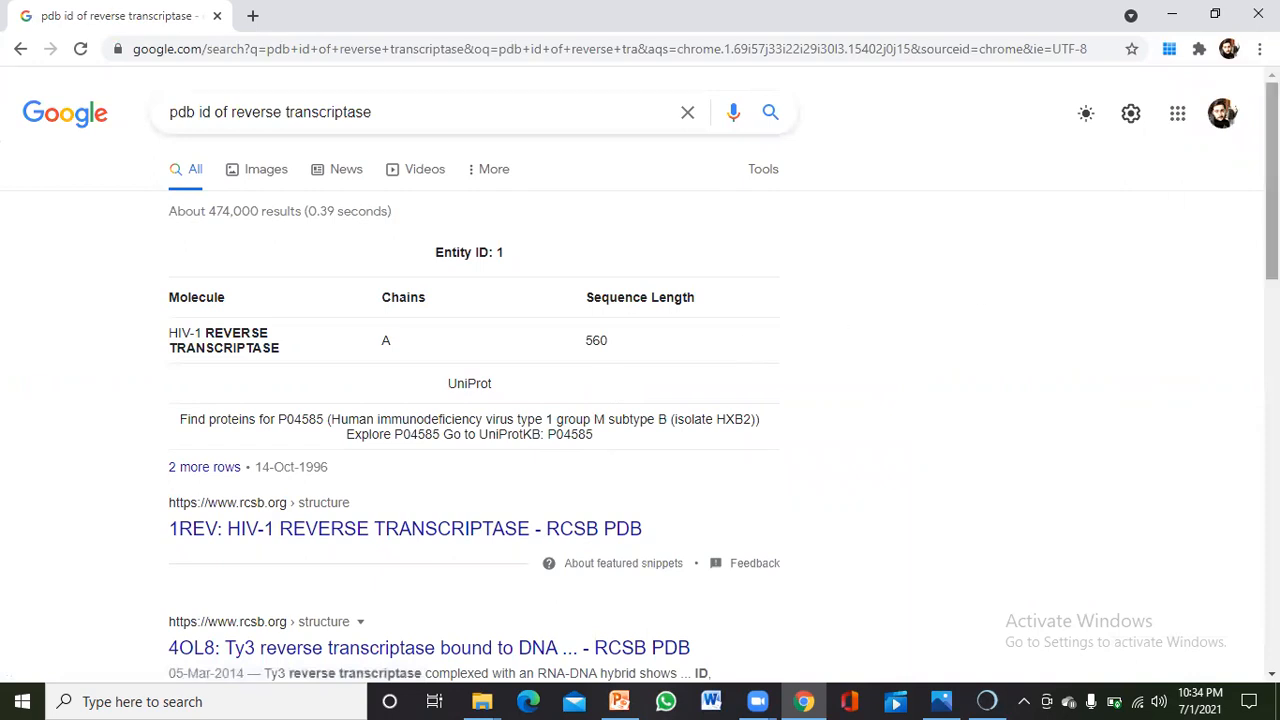
scroll(1211, 291, "down", 2)
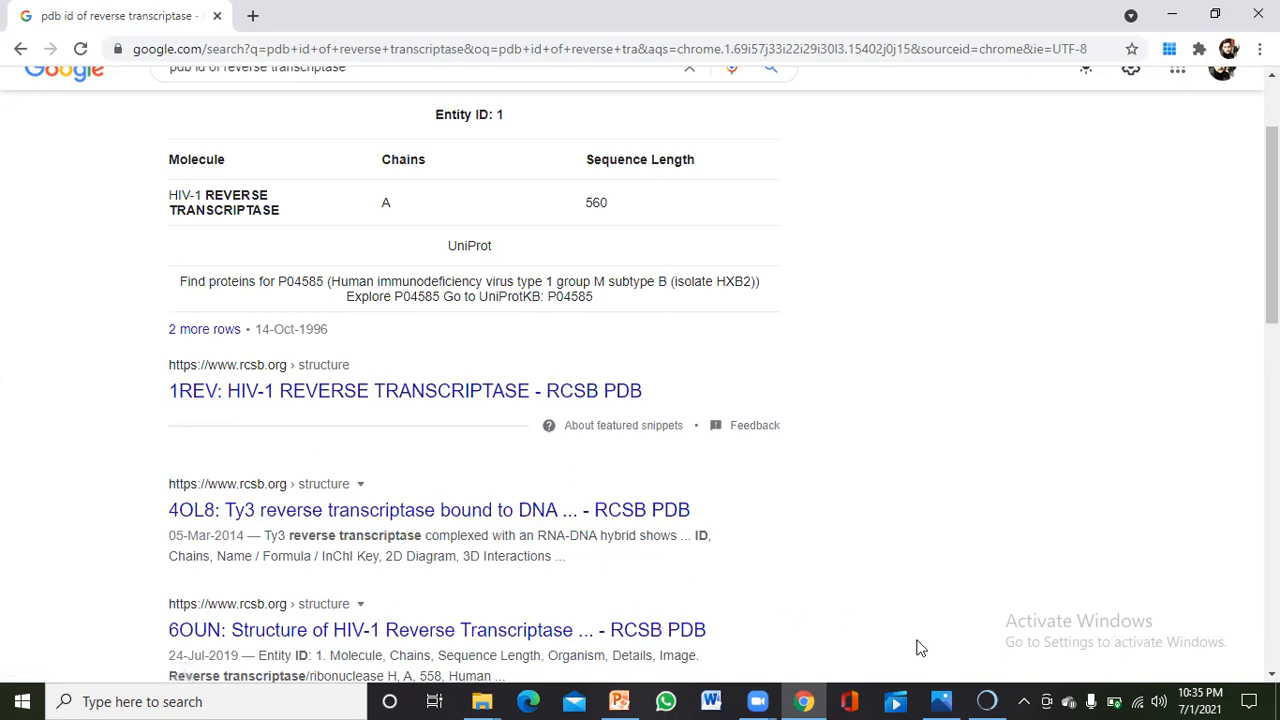
- Switch back to UCSF Chimera and fetch the structure with ID 1REV from the PDB database, checking the ID in Chrome
left_click(987, 700)
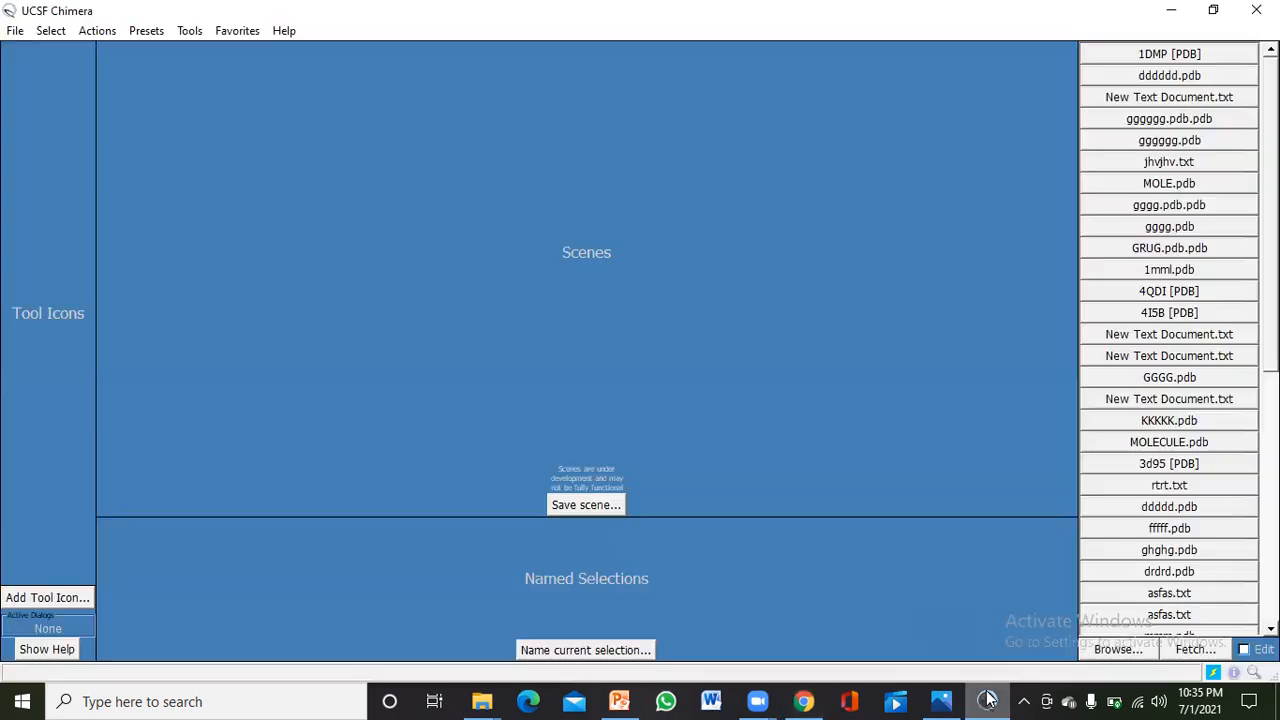
left_click(15, 31)
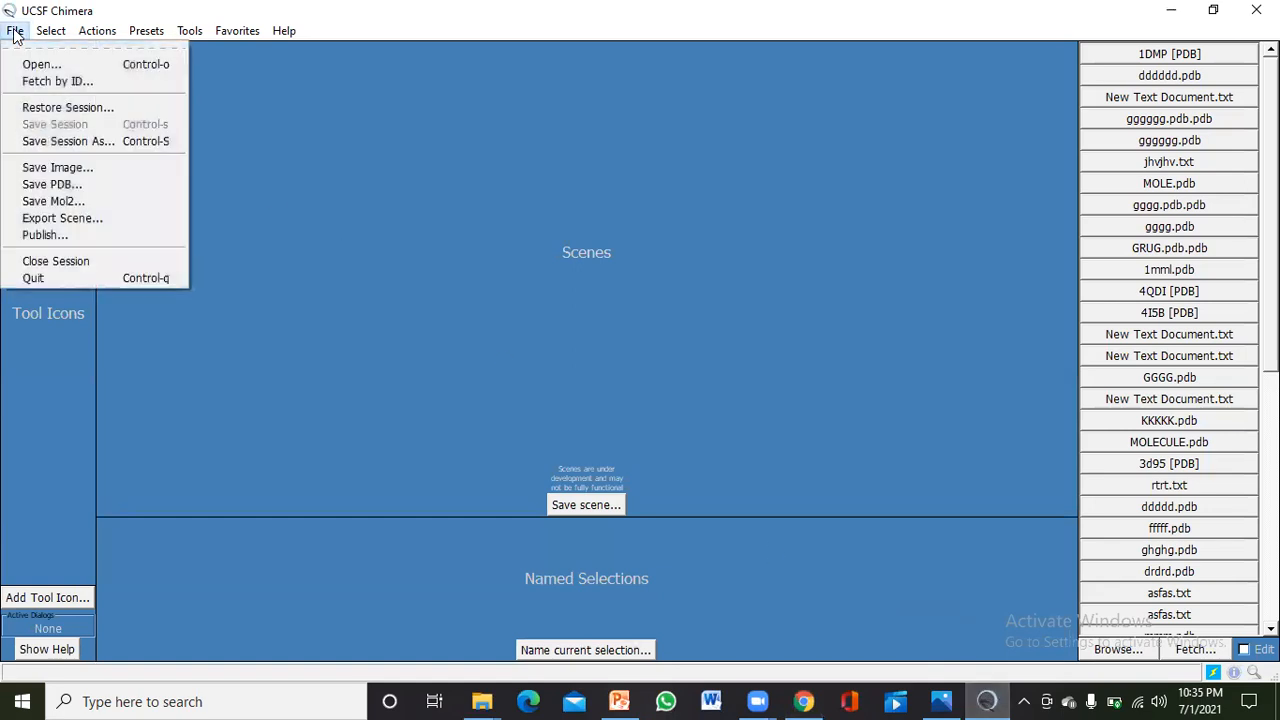
left_click(25, 81)
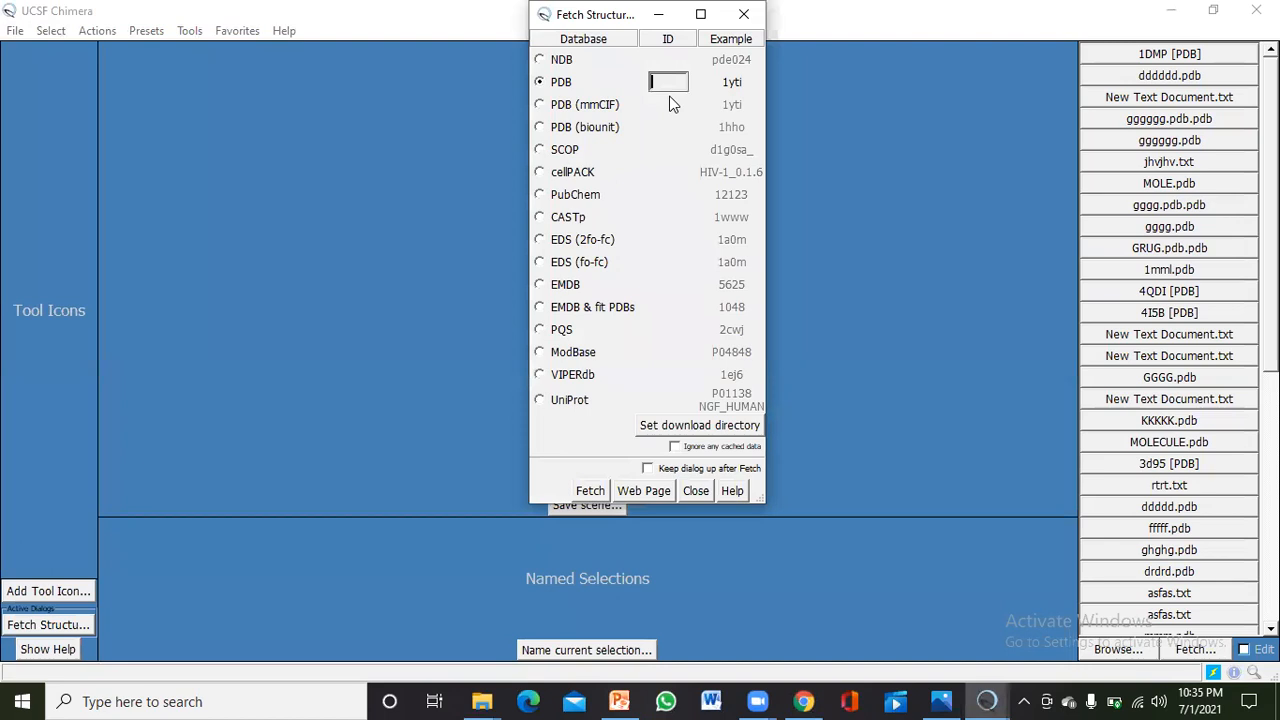
type("1")
left_click(803, 701)
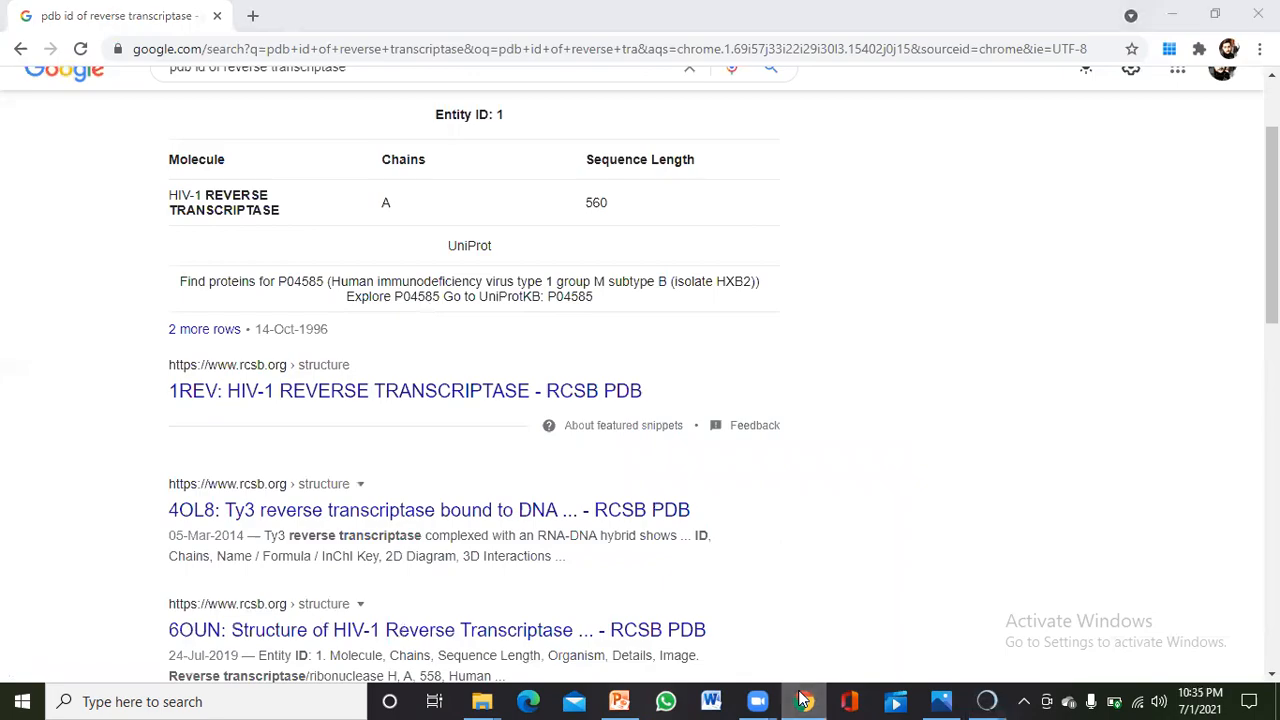
left_click(803, 701)
type("REV")
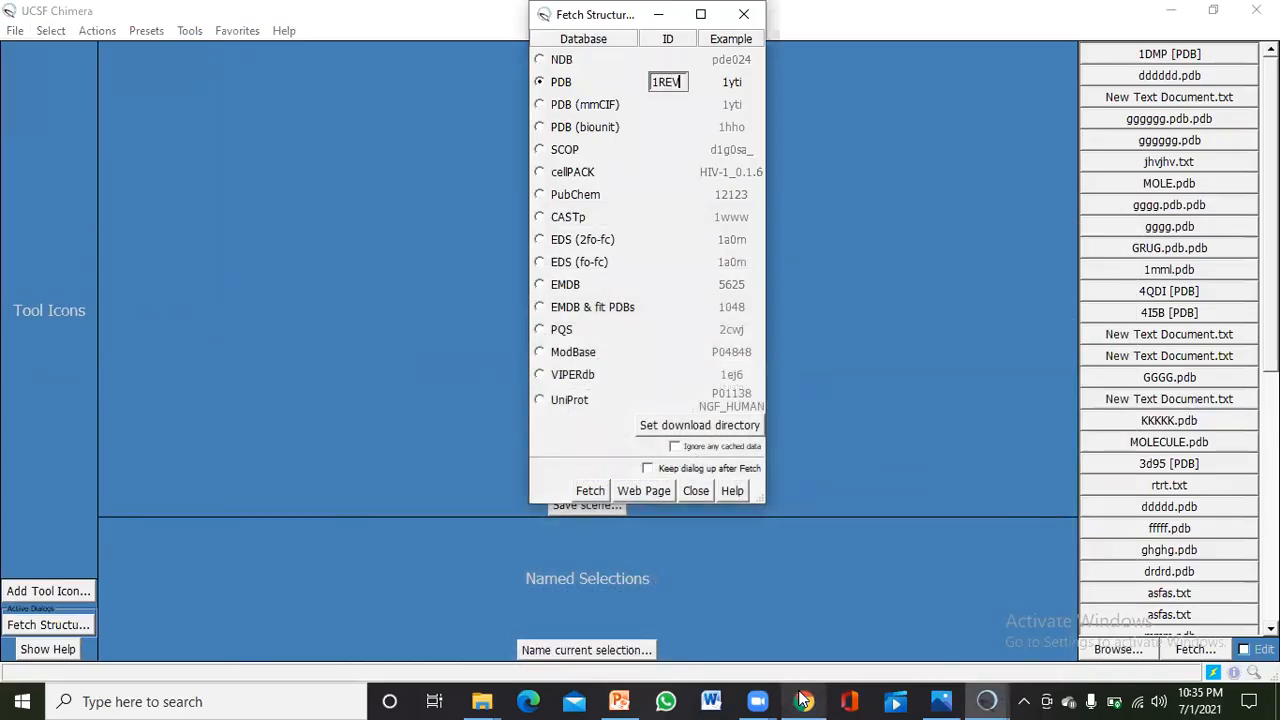
left_click(592, 487)
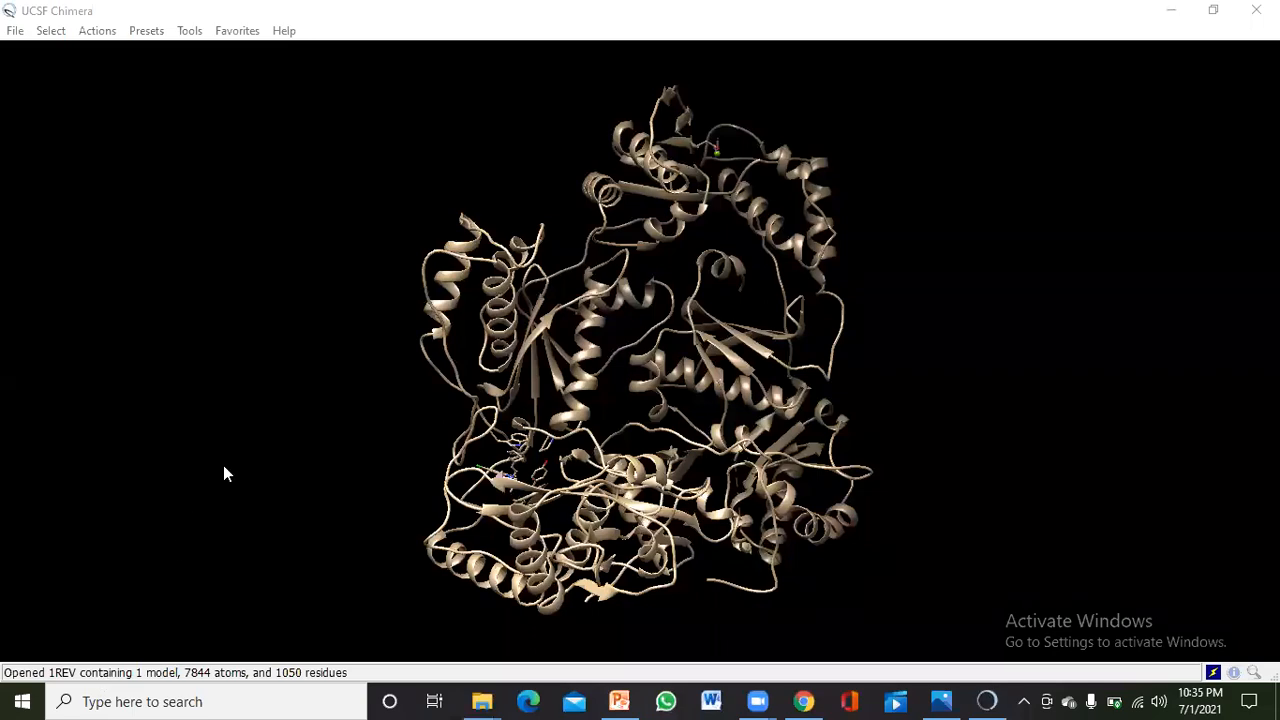
- Select chain B of the 1REV reverse transcriptase structure
left_click_drag(389, 371, 828, 347)
left_click_drag(571, 331, 686, 337)
left_click_drag(531, 389, 888, 377)
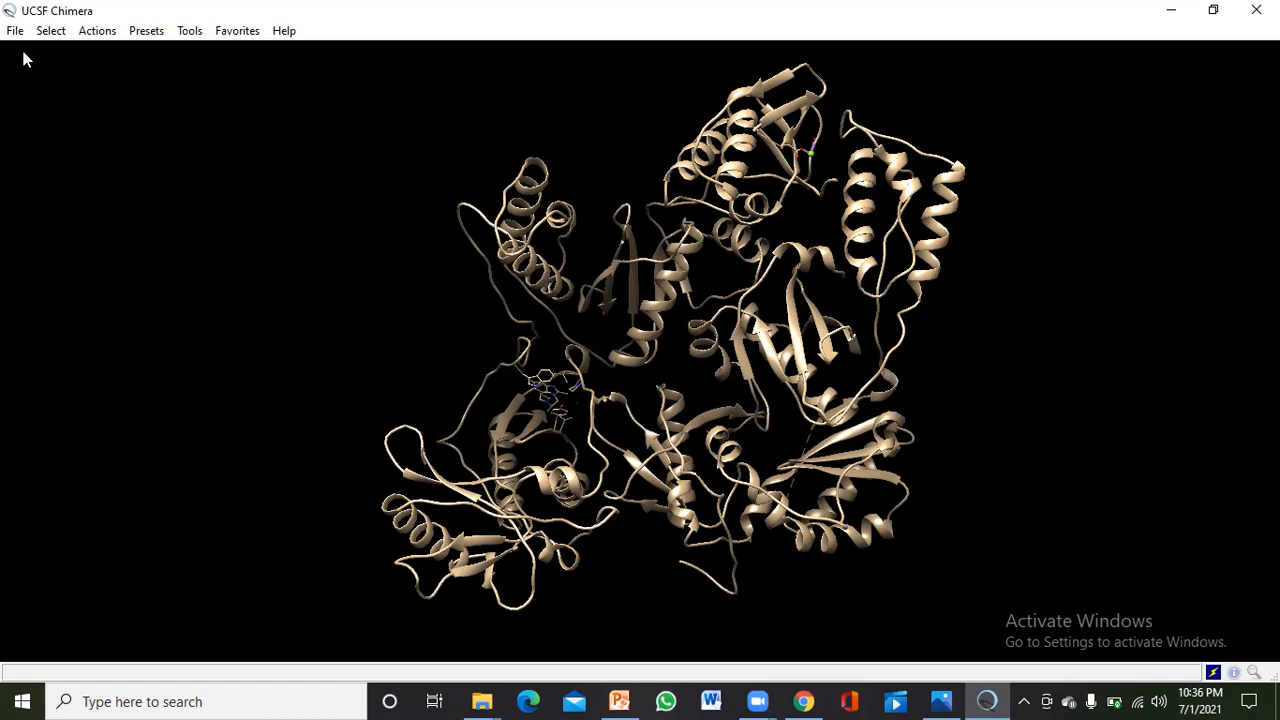
left_click(58, 33)
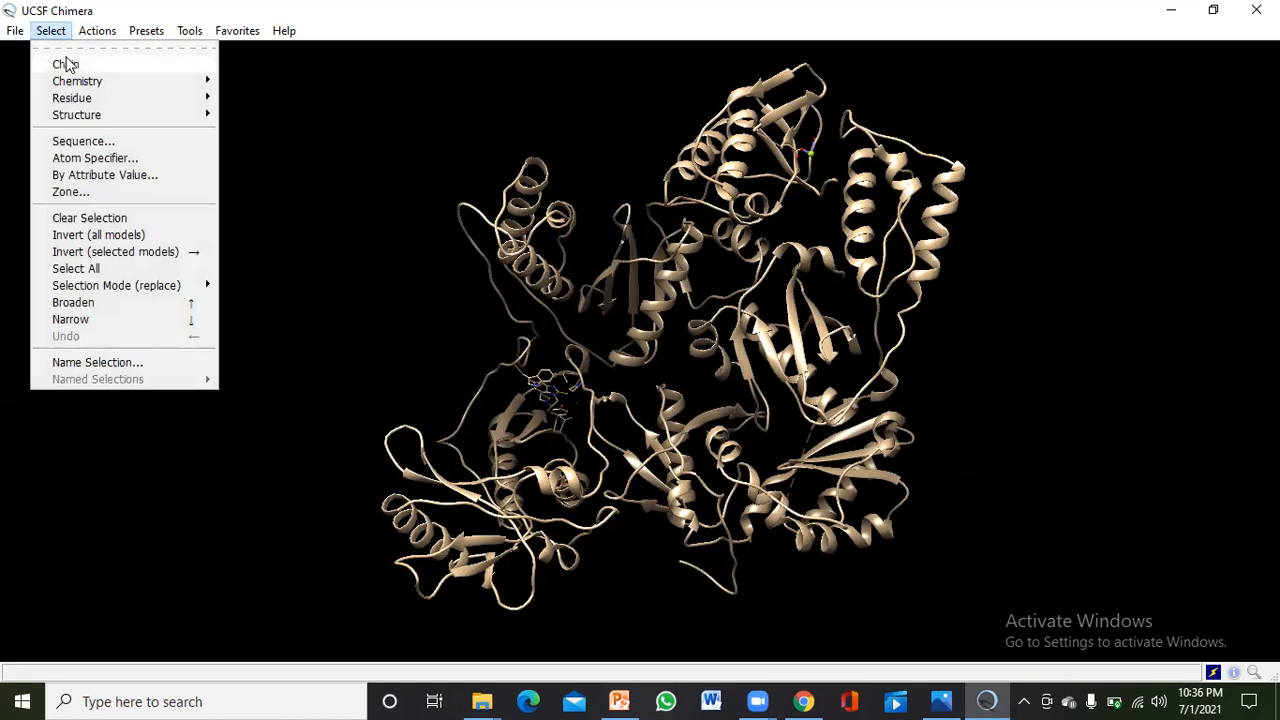
mouse_move(67, 64)
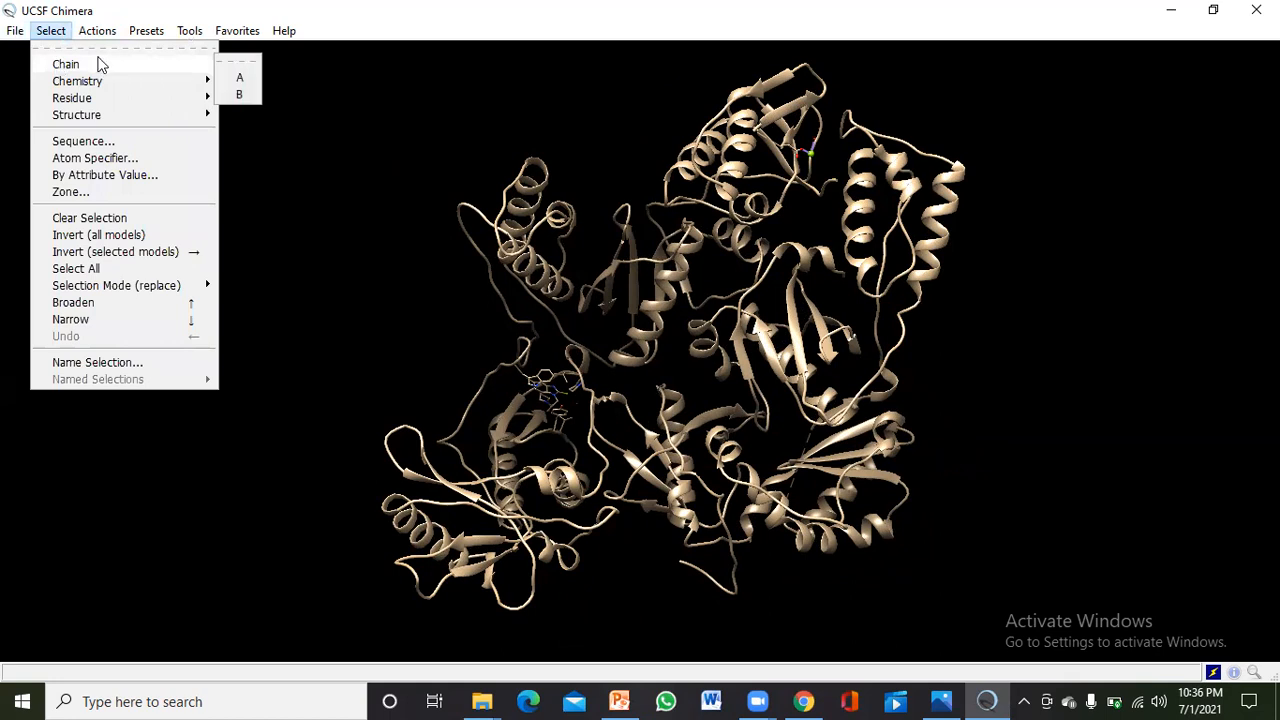
left_click(240, 94)
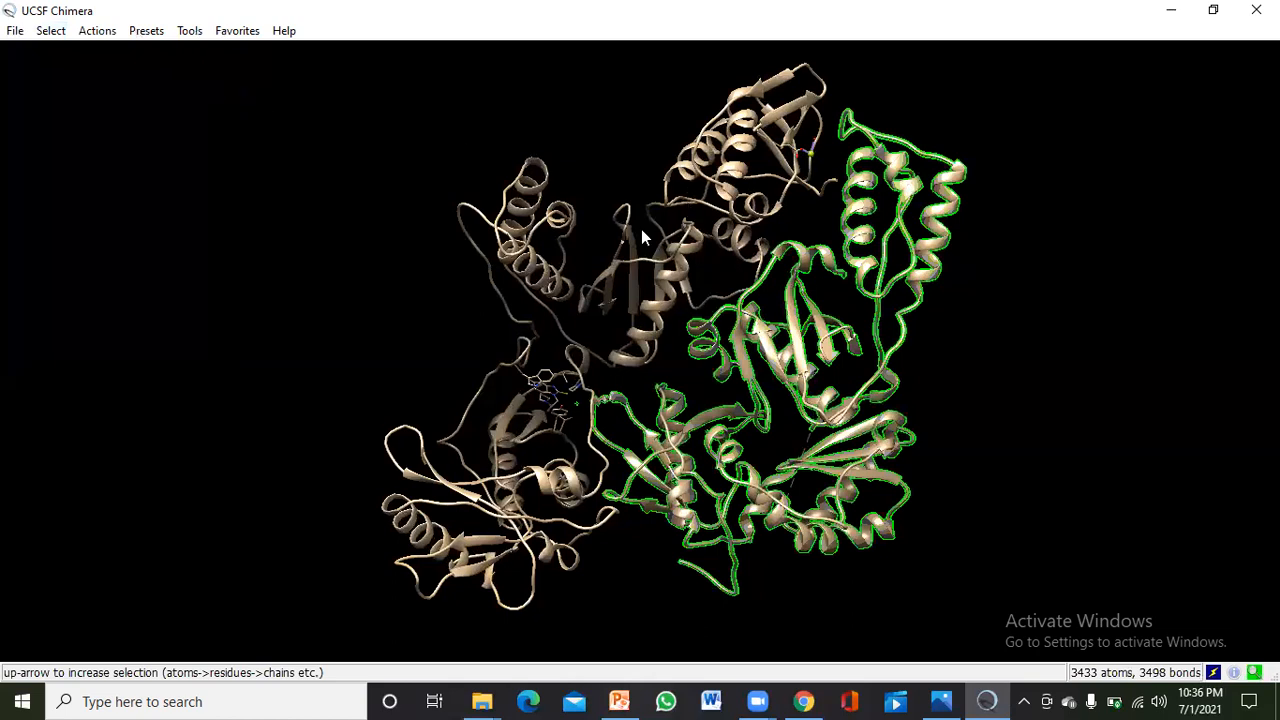
- Clear the chain selection and select all carbon (C) atoms by chemical element
left_click(58, 37)
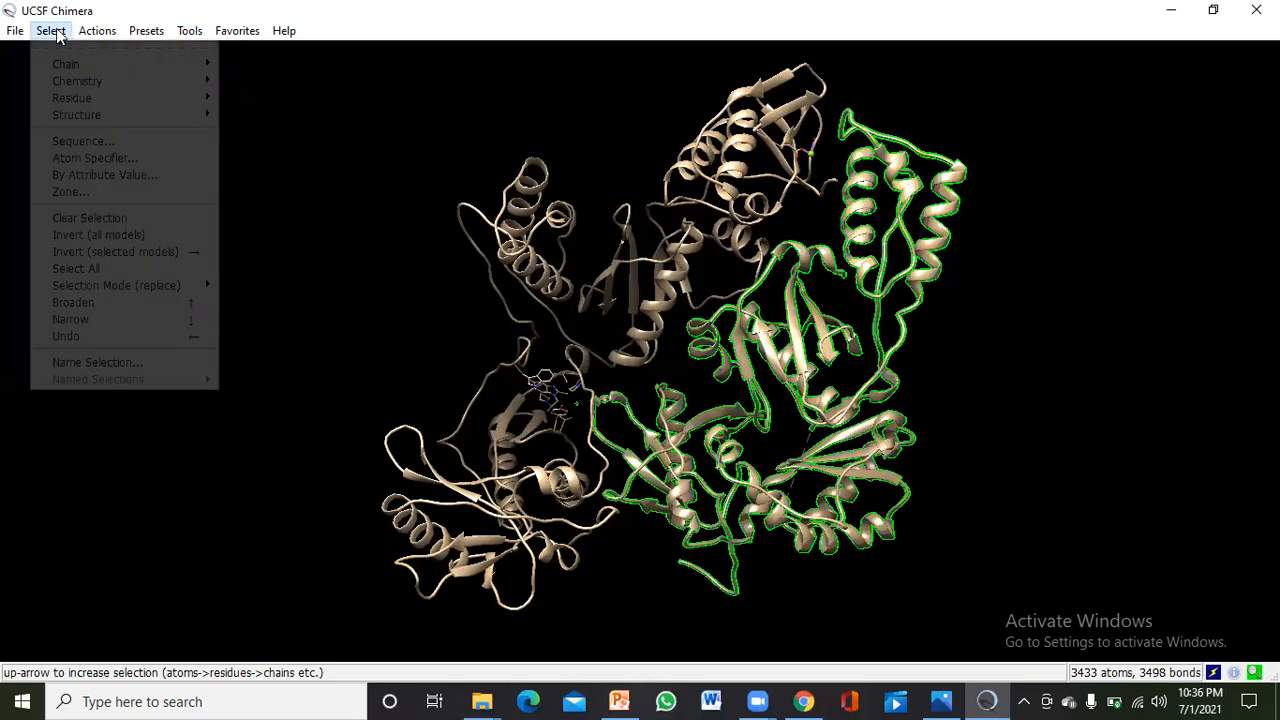
left_click(96, 216)
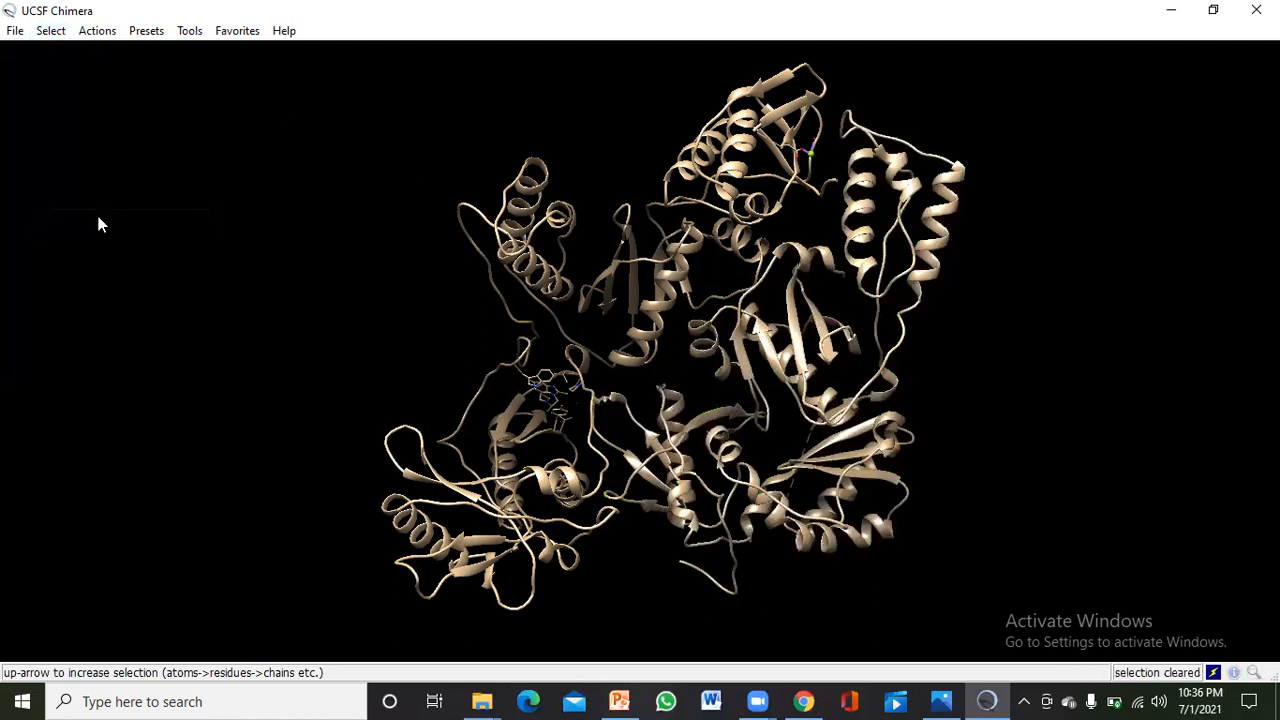
left_click(45, 30)
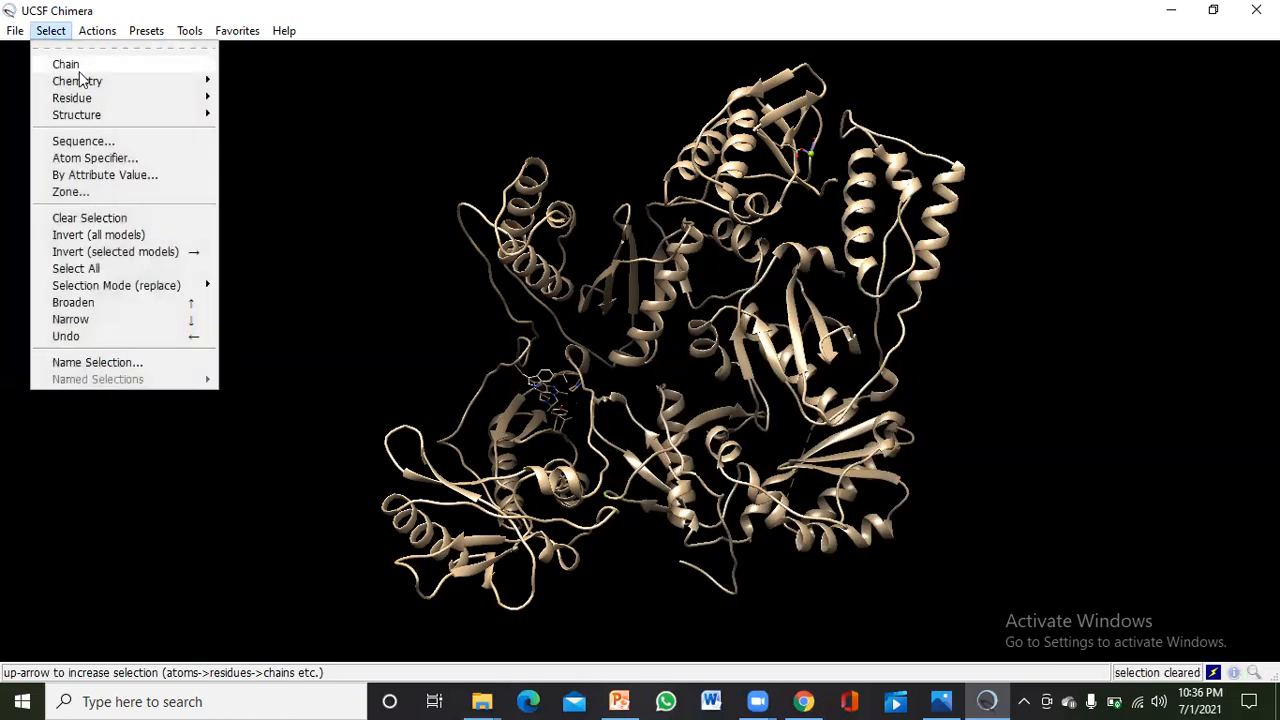
mouse_move(84, 88)
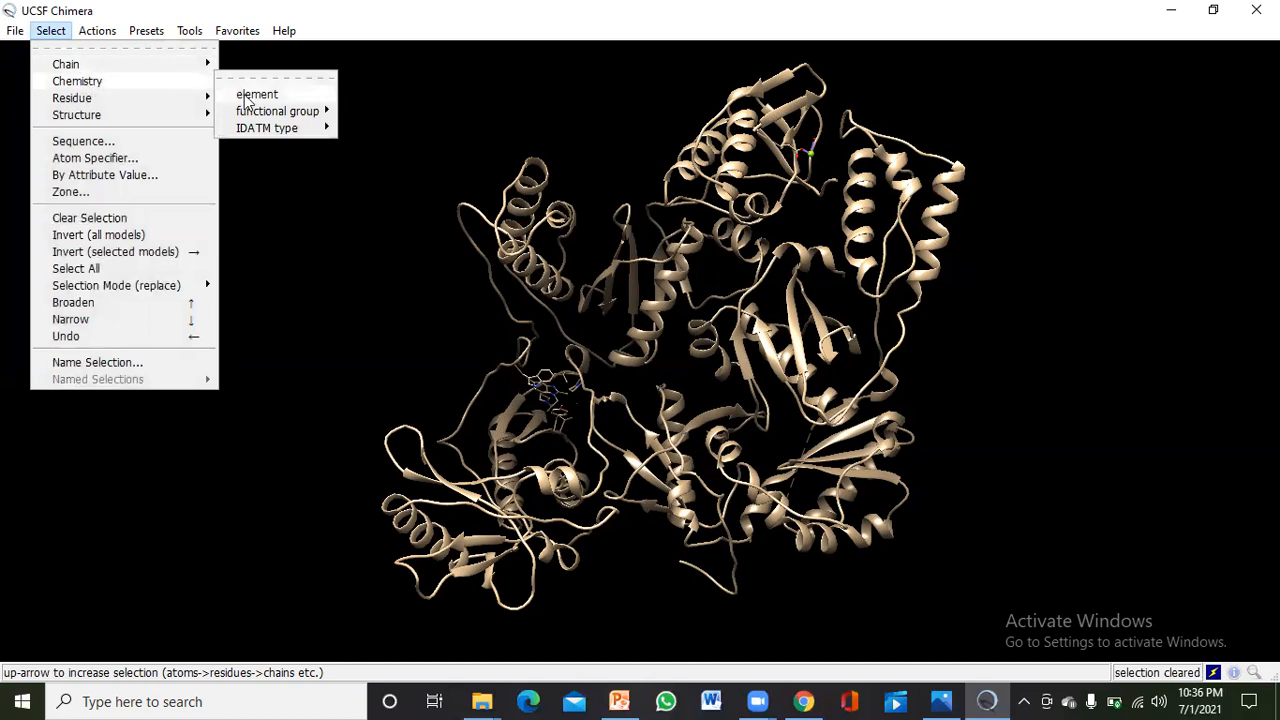
mouse_move(245, 100)
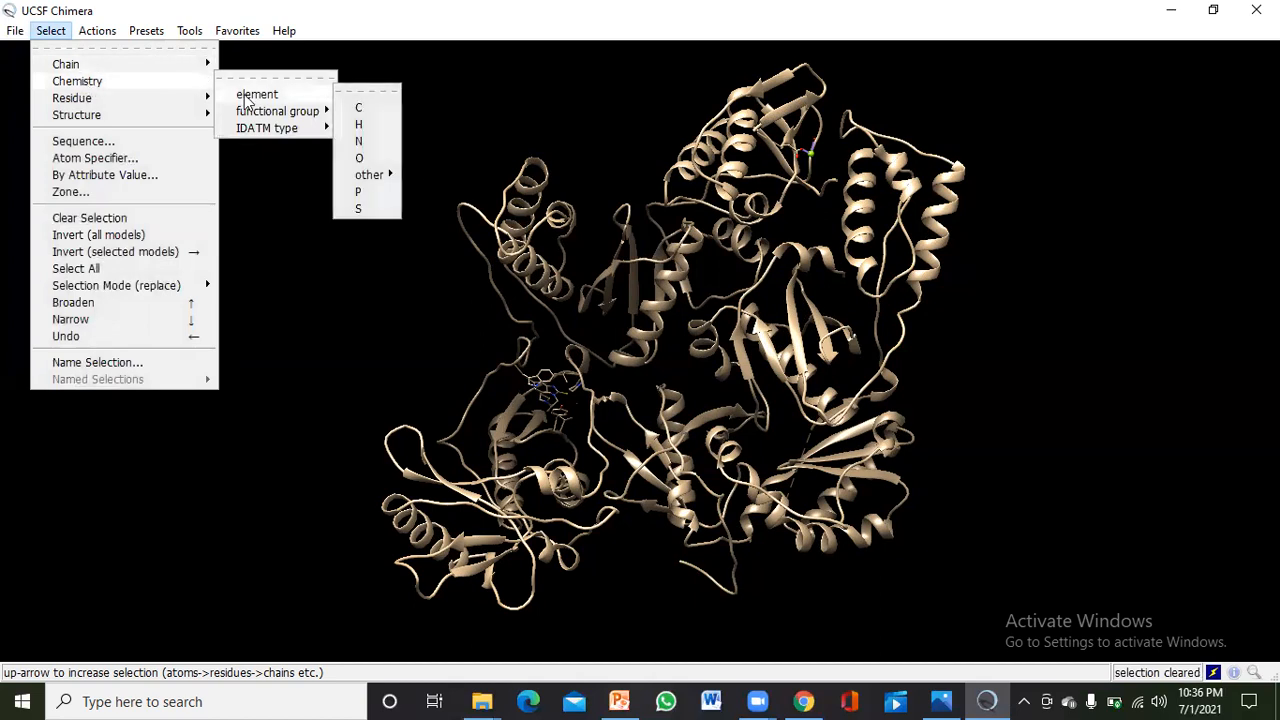
left_click(362, 108)
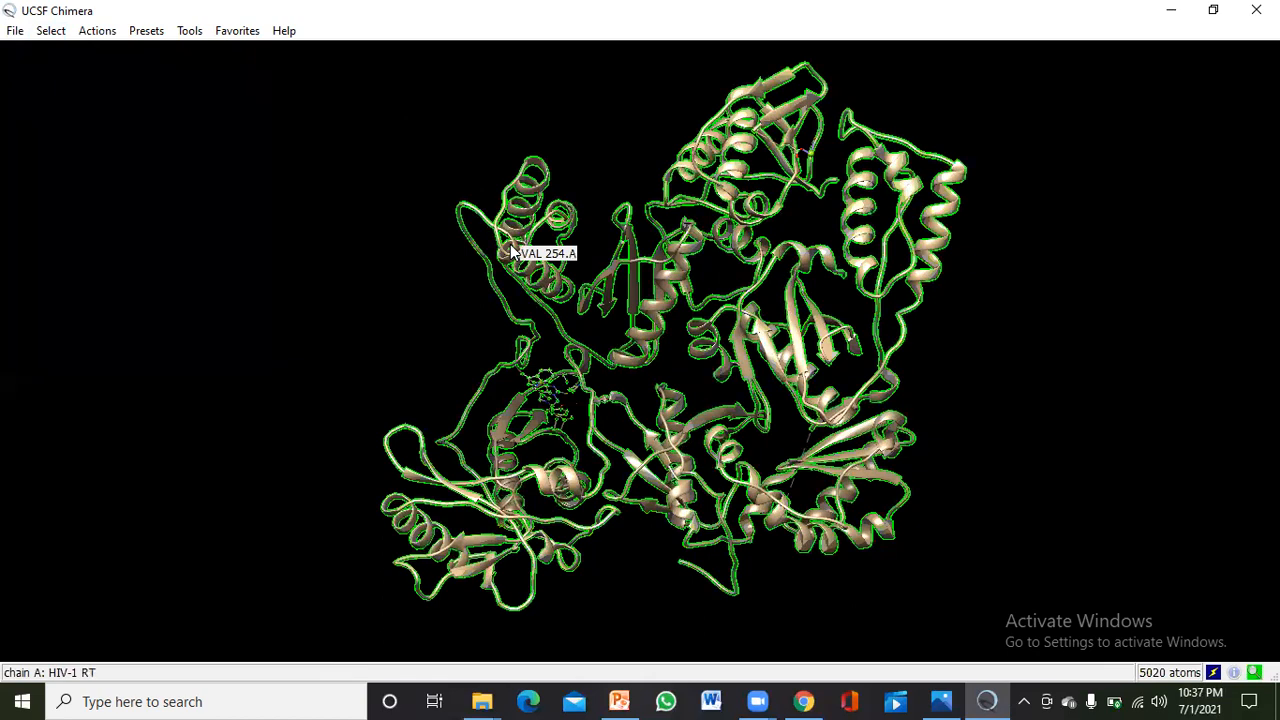
- Clear the carbon selection, select all sulfur (S) atoms by chemical element, and identify the residues around the highlighted spots
left_click(50, 30)
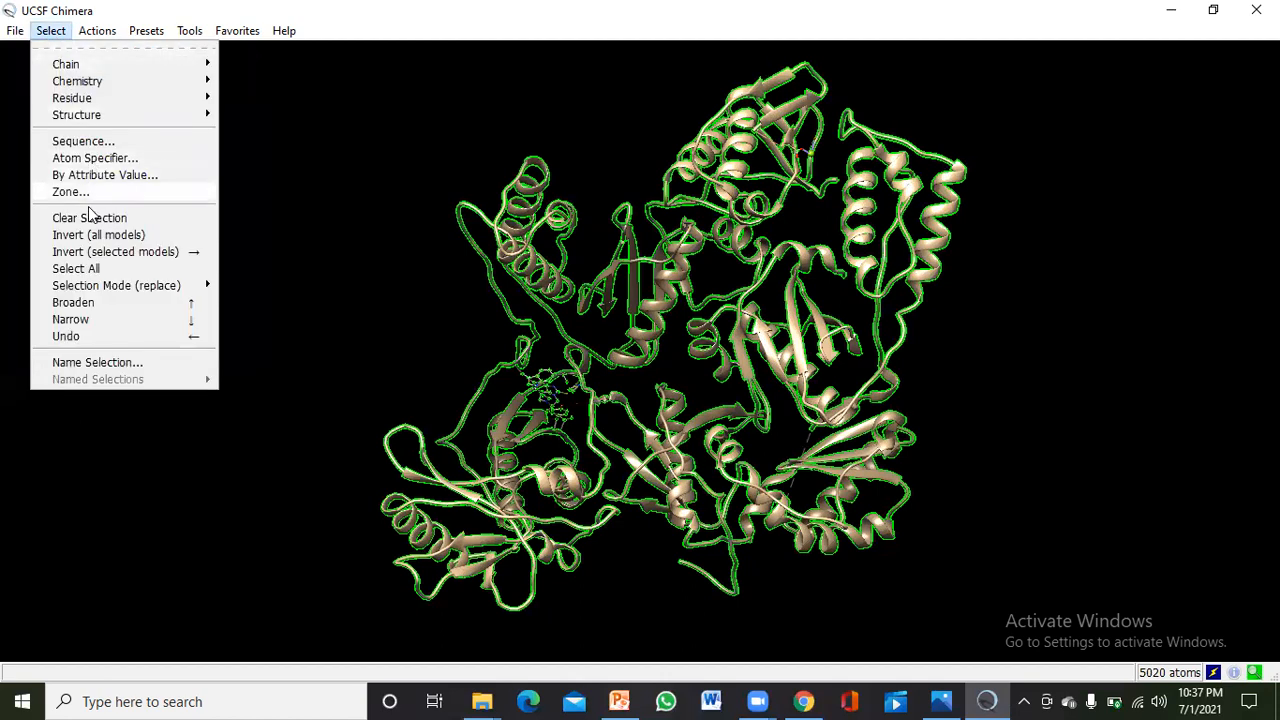
left_click(89, 218)
left_click(50, 30)
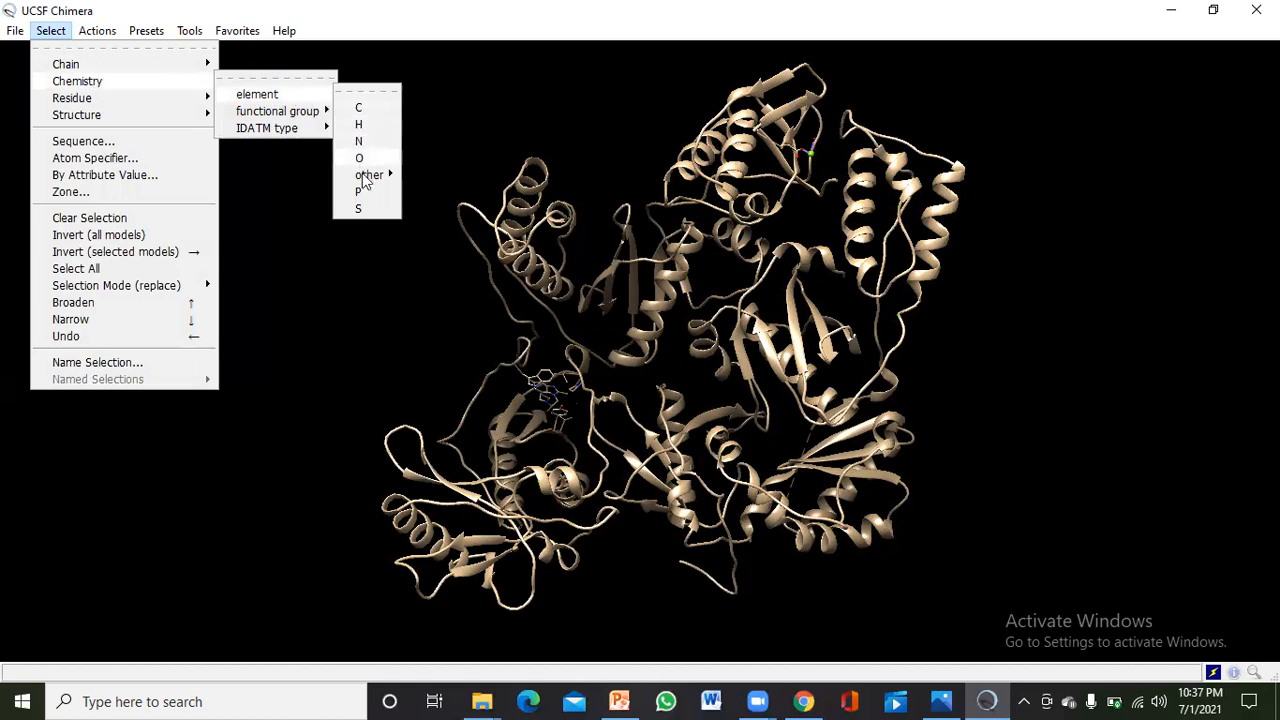
left_click(362, 208)
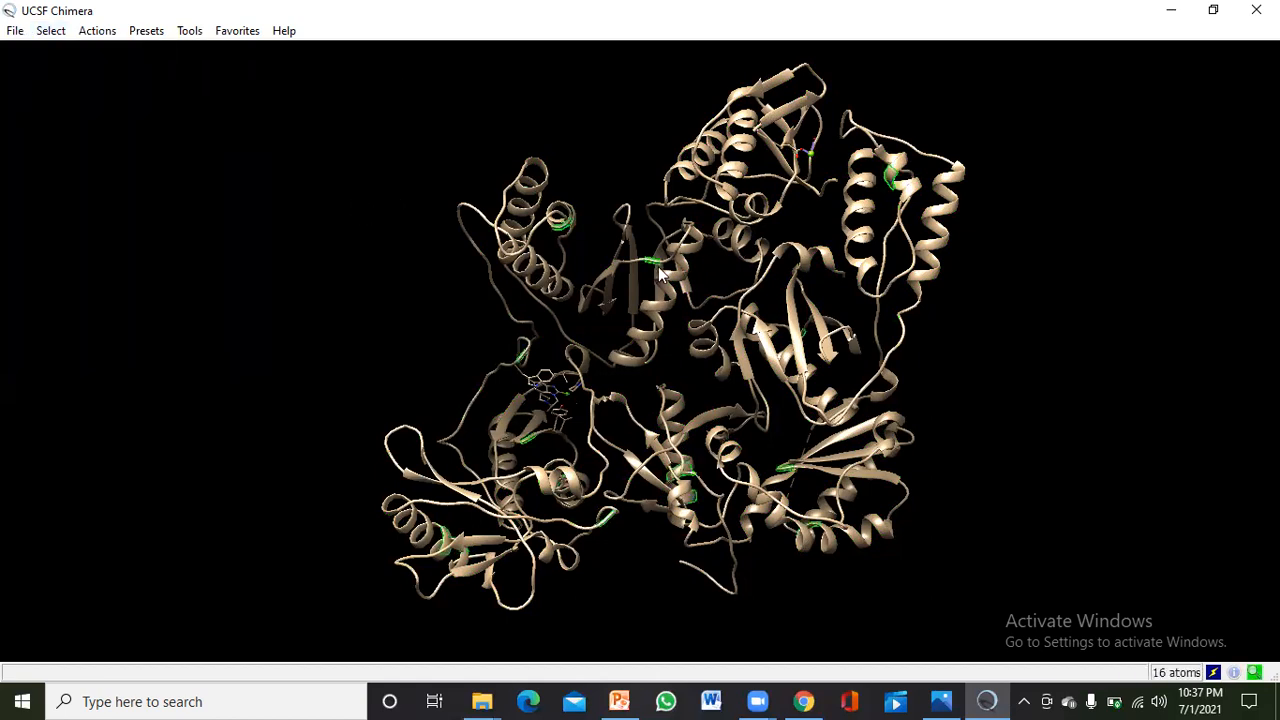
mouse_move(566, 241)
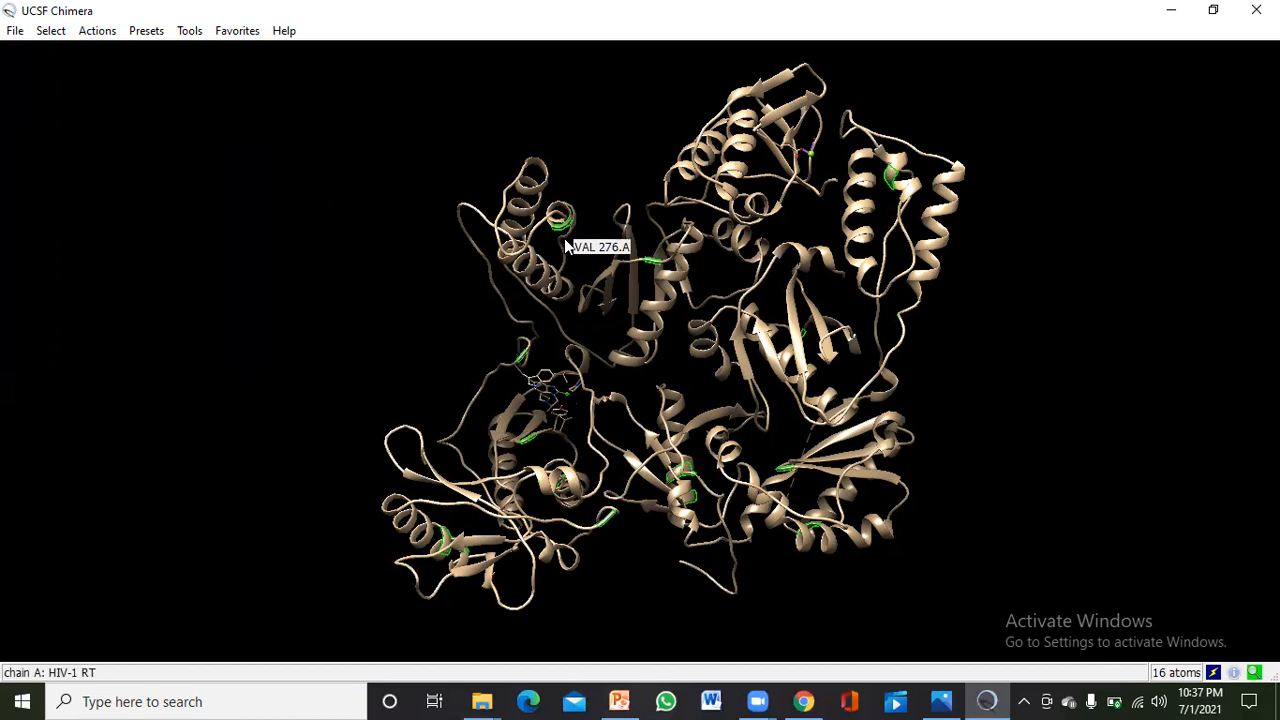
scroll(565, 244, "up", 2)
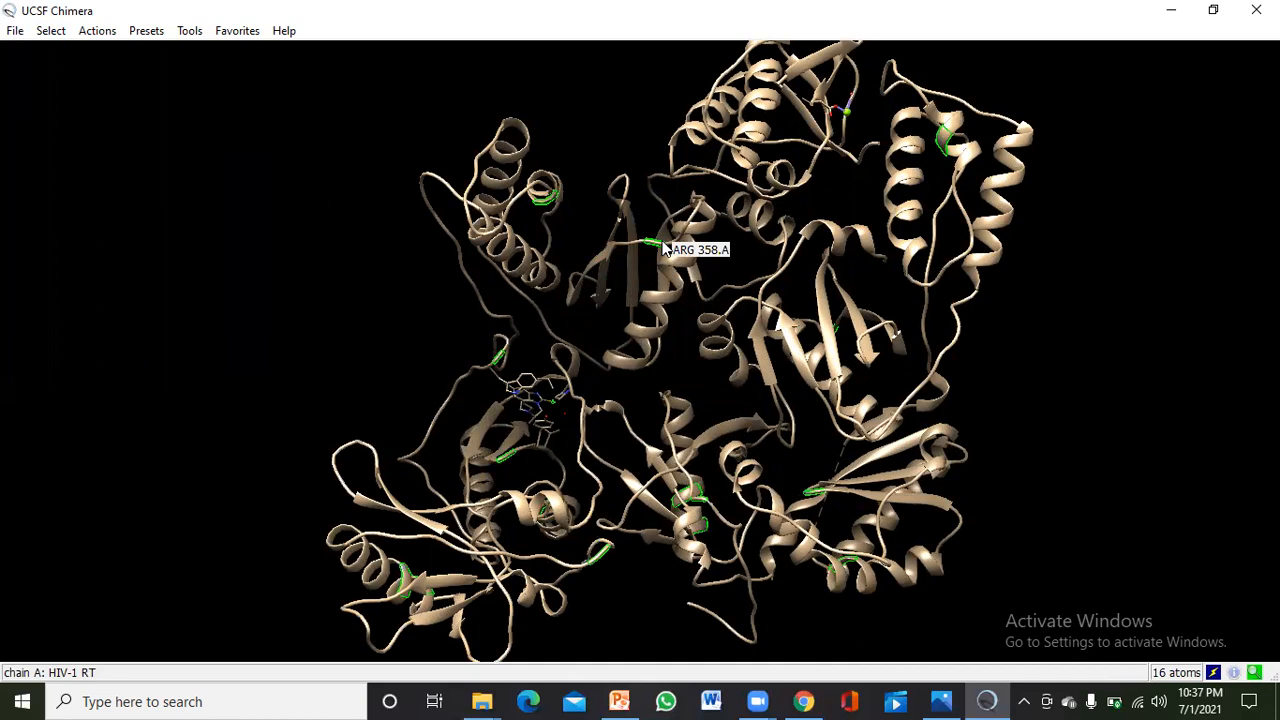
mouse_move(654, 242)
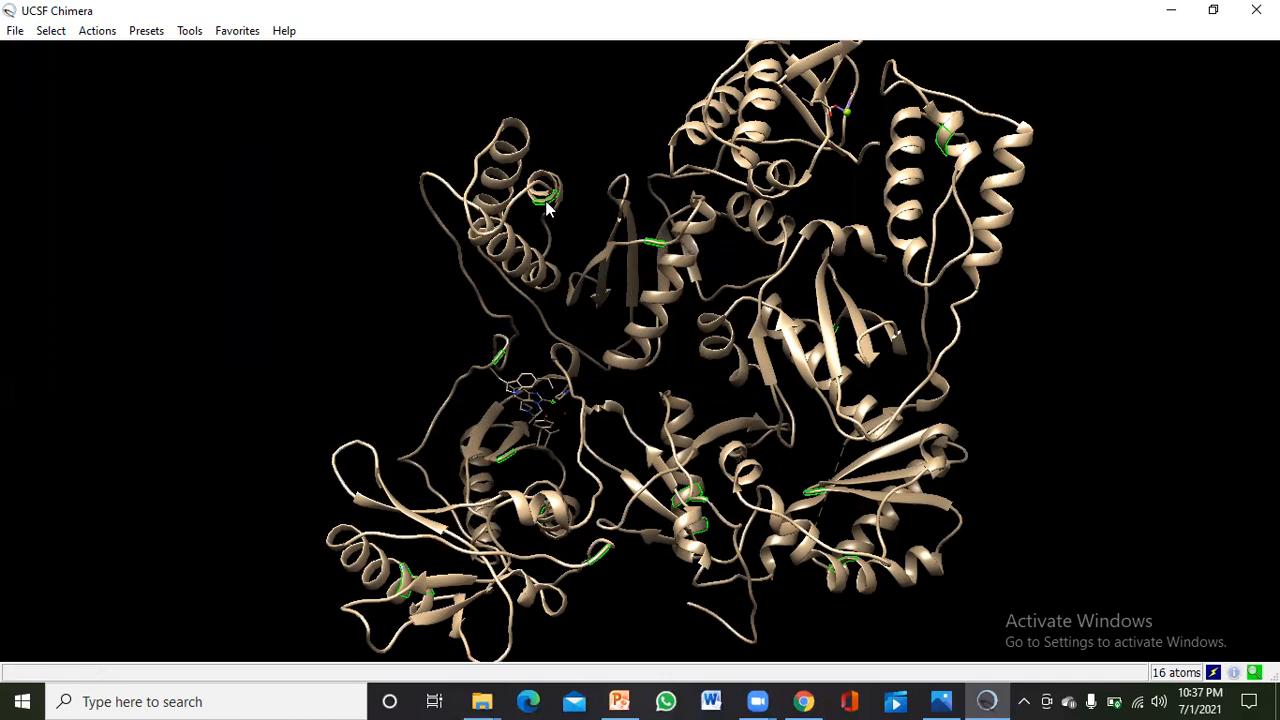
mouse_move(547, 204)
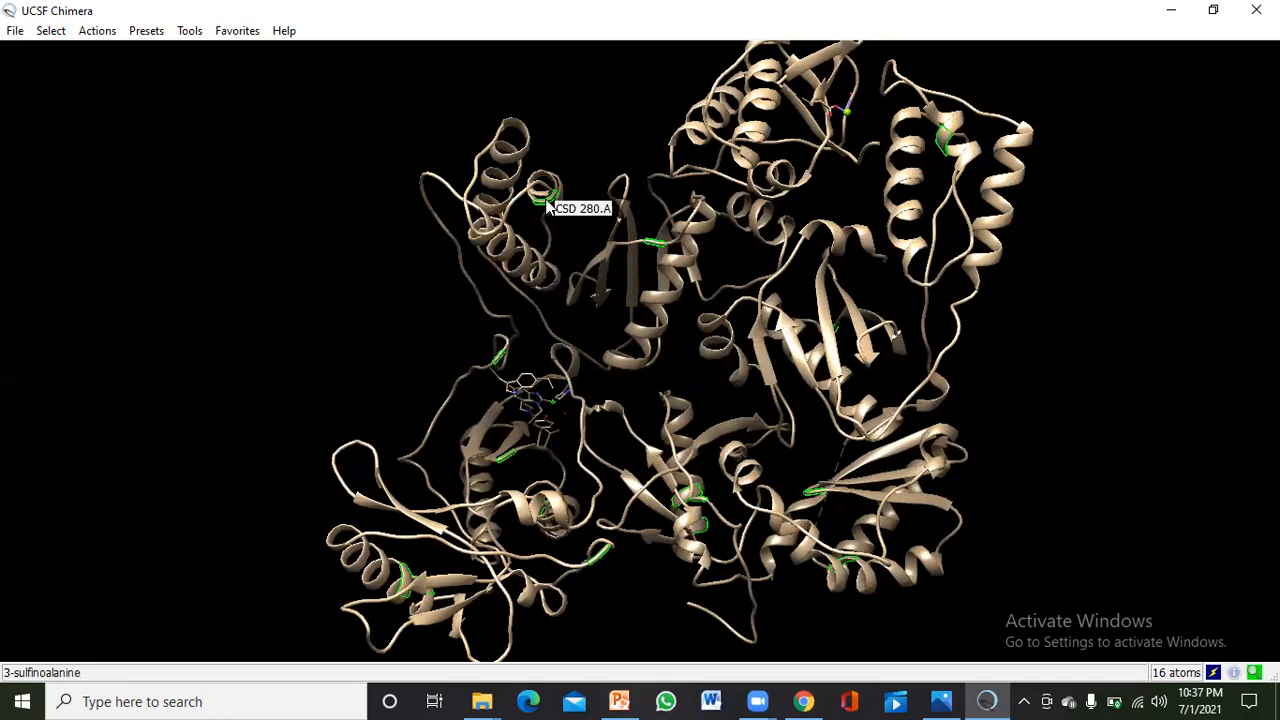
mouse_move(951, 283)
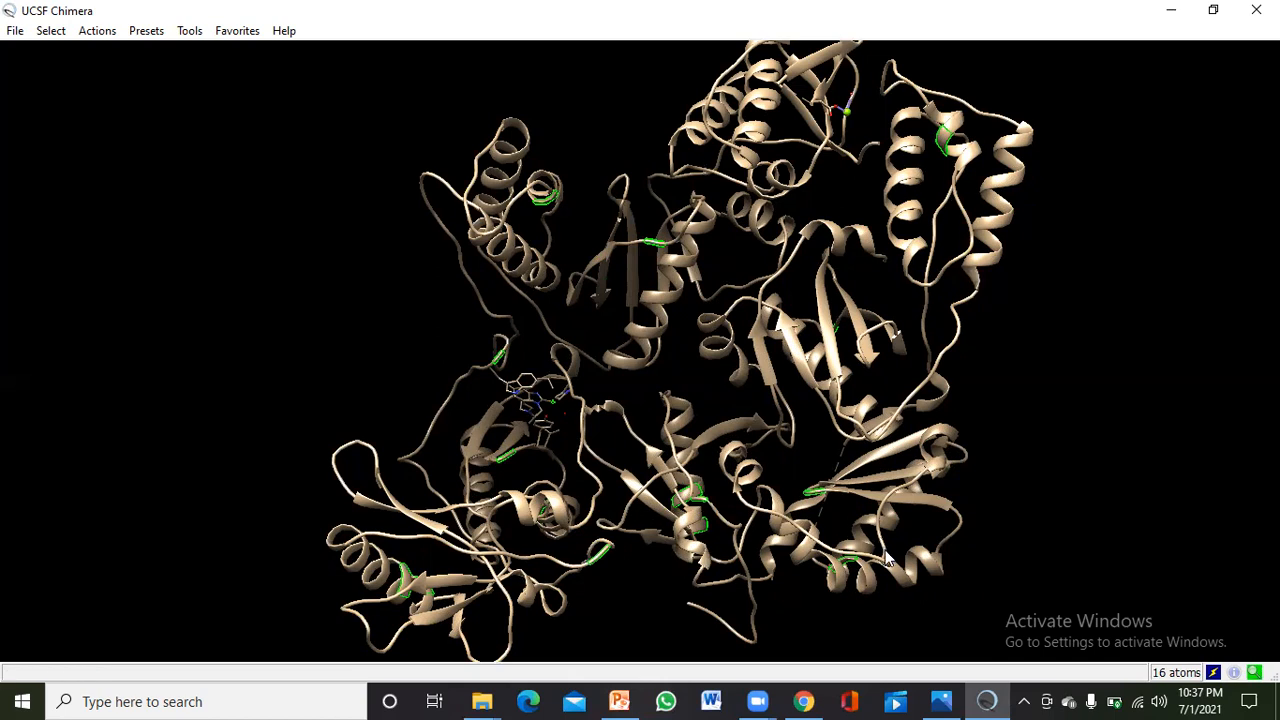
- Clear the sulfur selection and select all hydroxyl groups in the structure by functional group
left_click(56, 32)
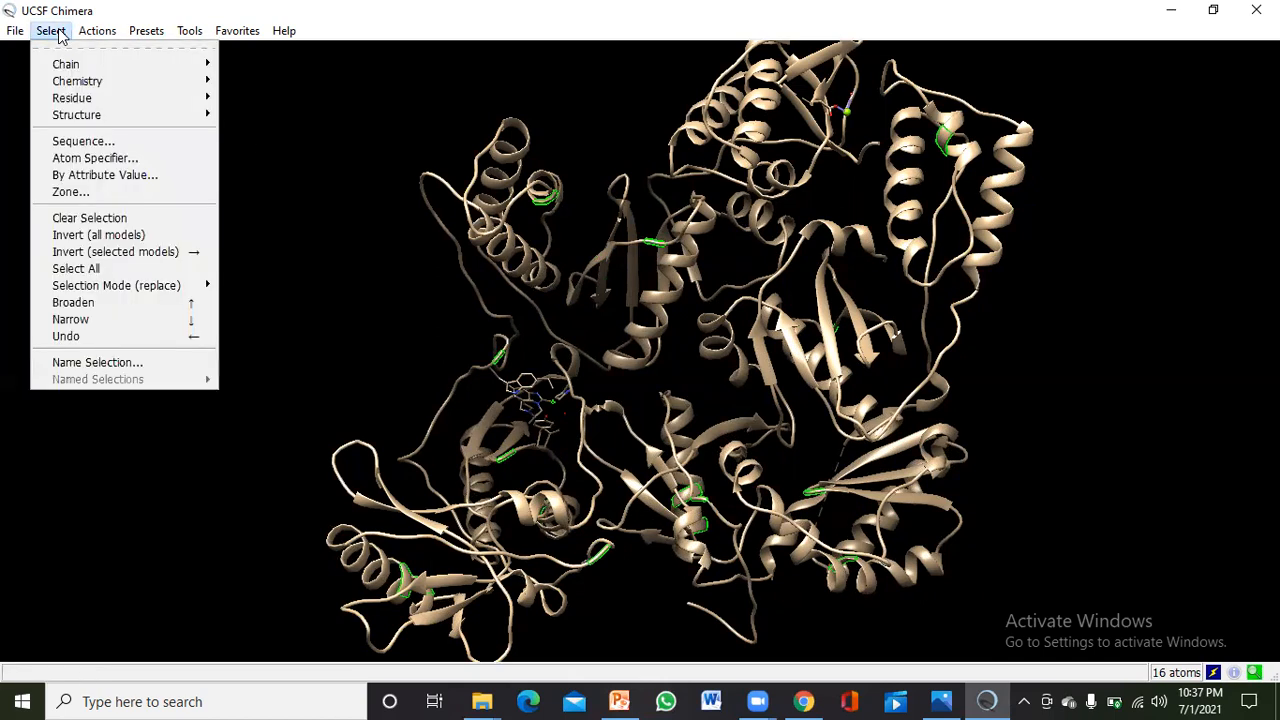
left_click(88, 218)
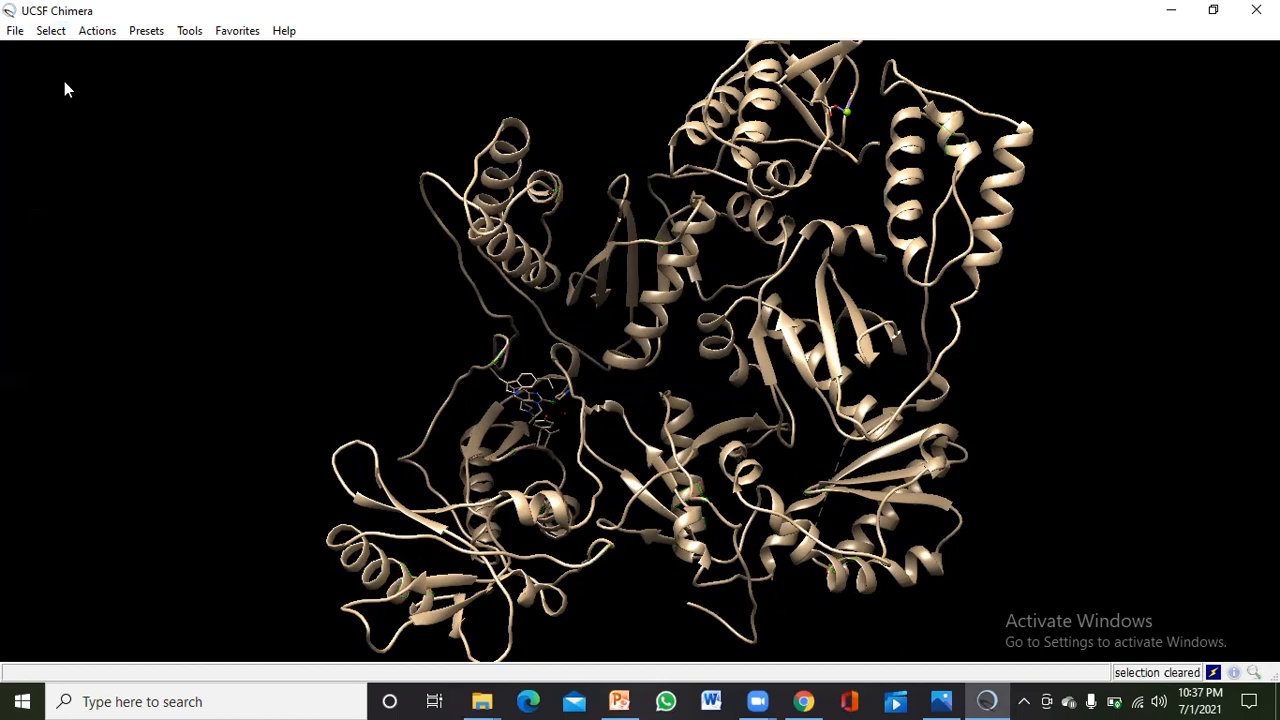
left_click(52, 31)
mouse_move(240, 111)
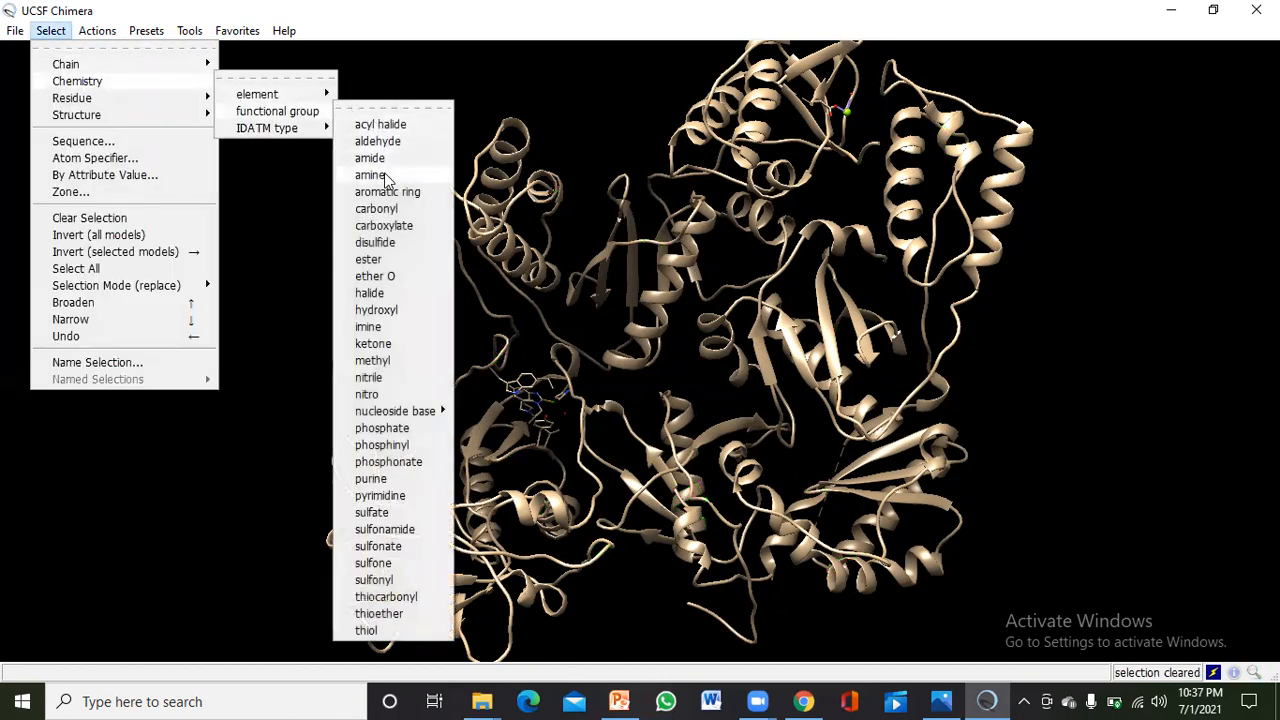
mouse_move(387, 179)
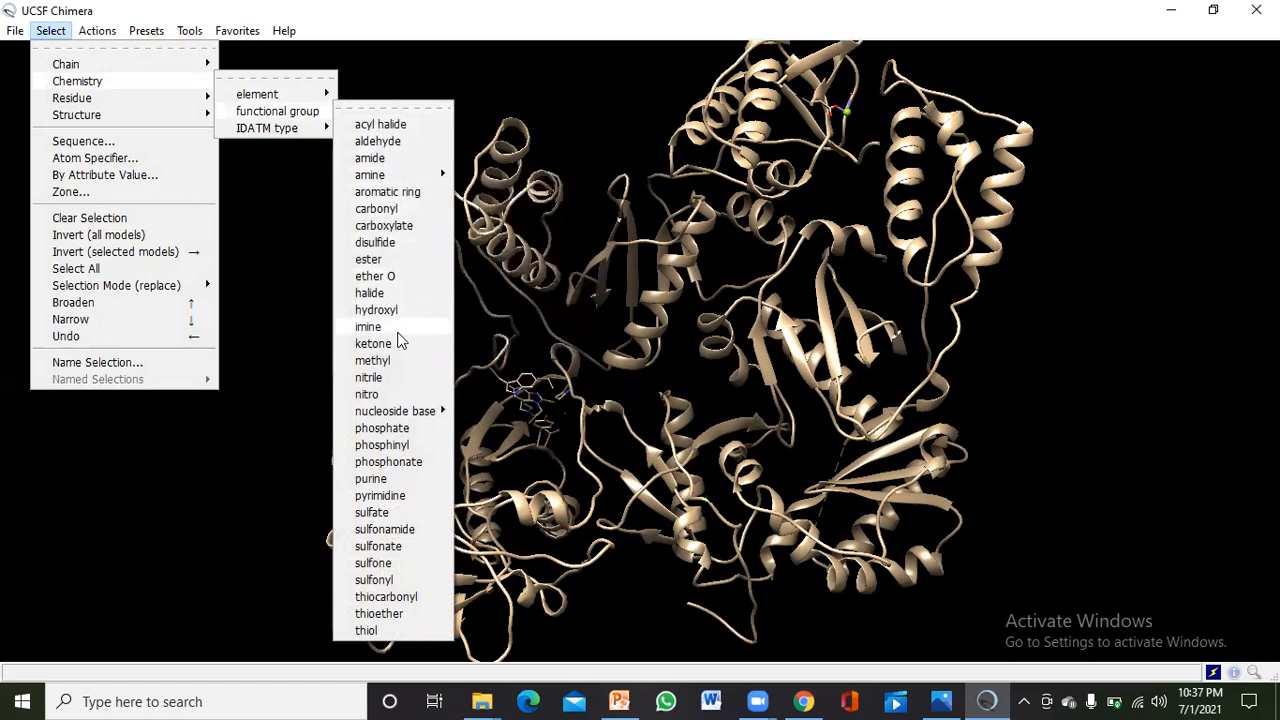
left_click(382, 309)
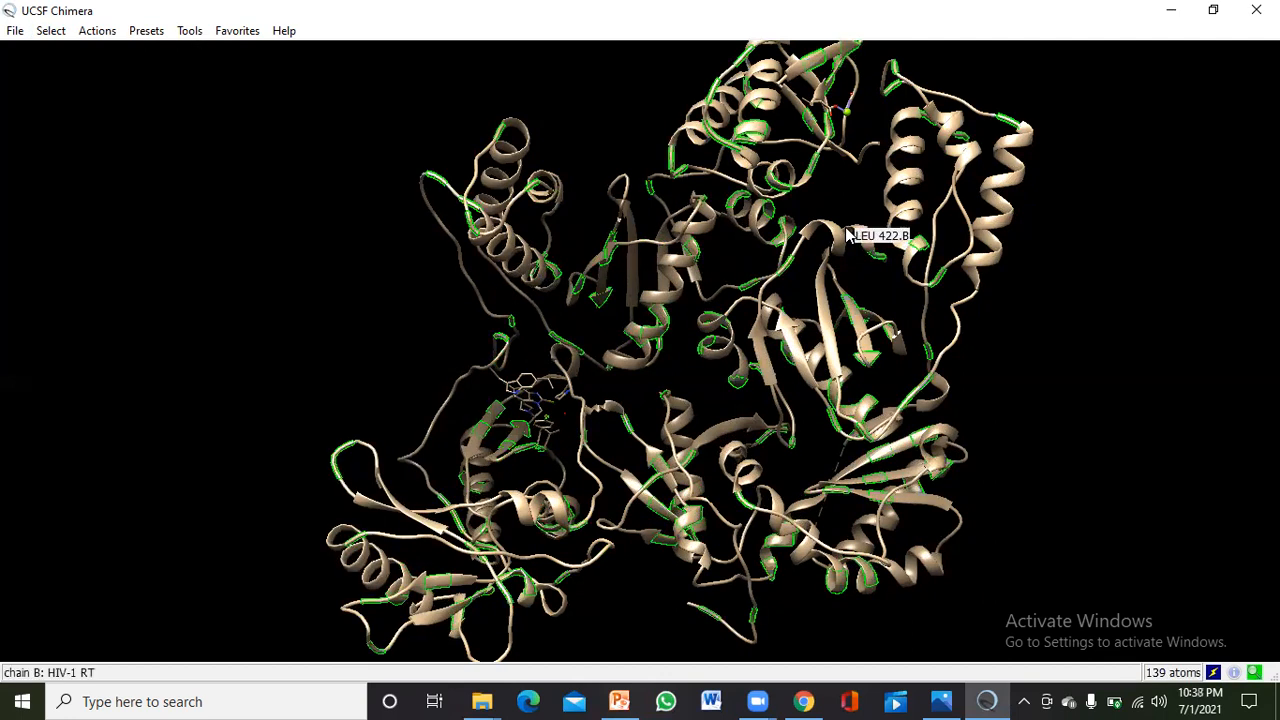
- Clear the hydroxyl selection and select all glycine (GLY) residues in the structure
left_click(50, 31)
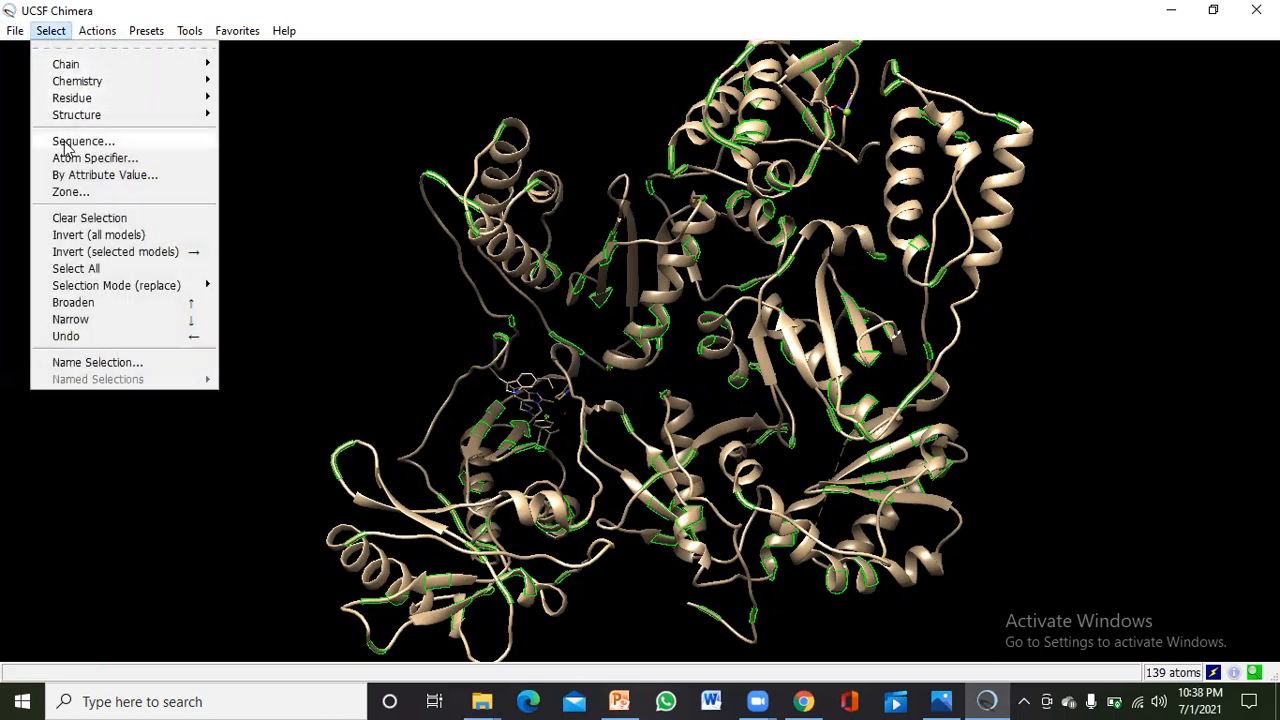
left_click(70, 217)
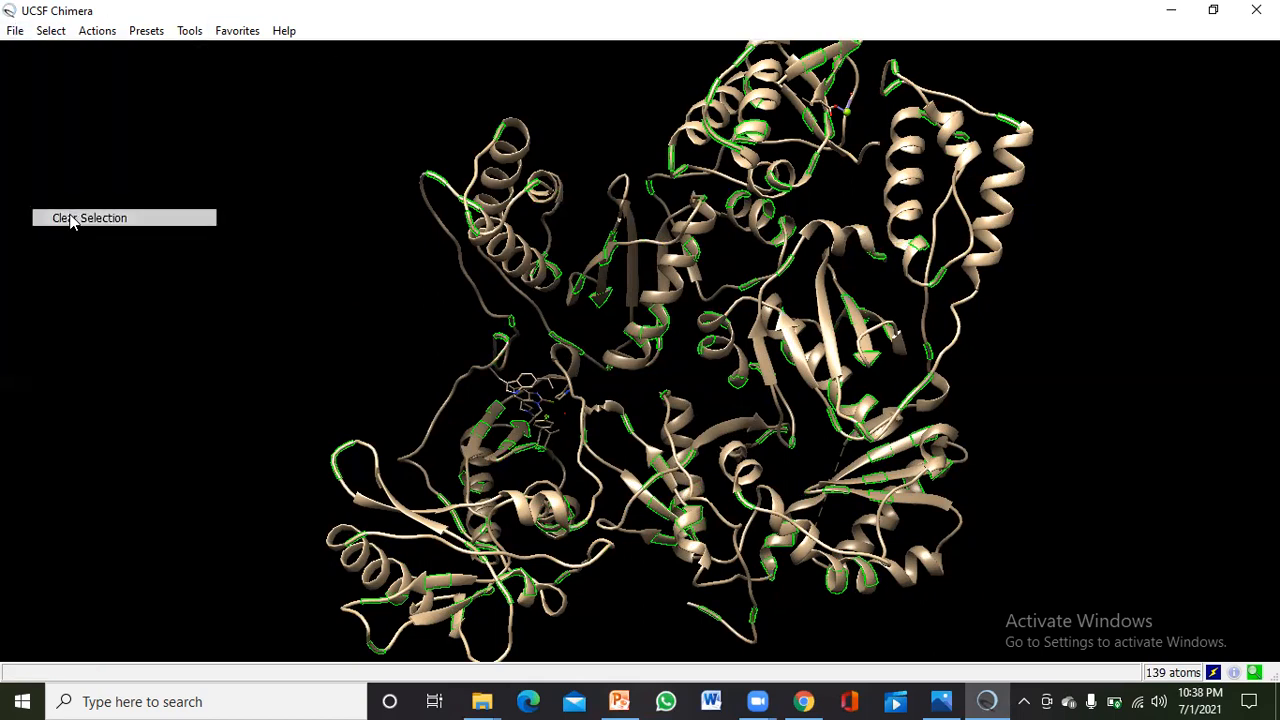
left_click(50, 31)
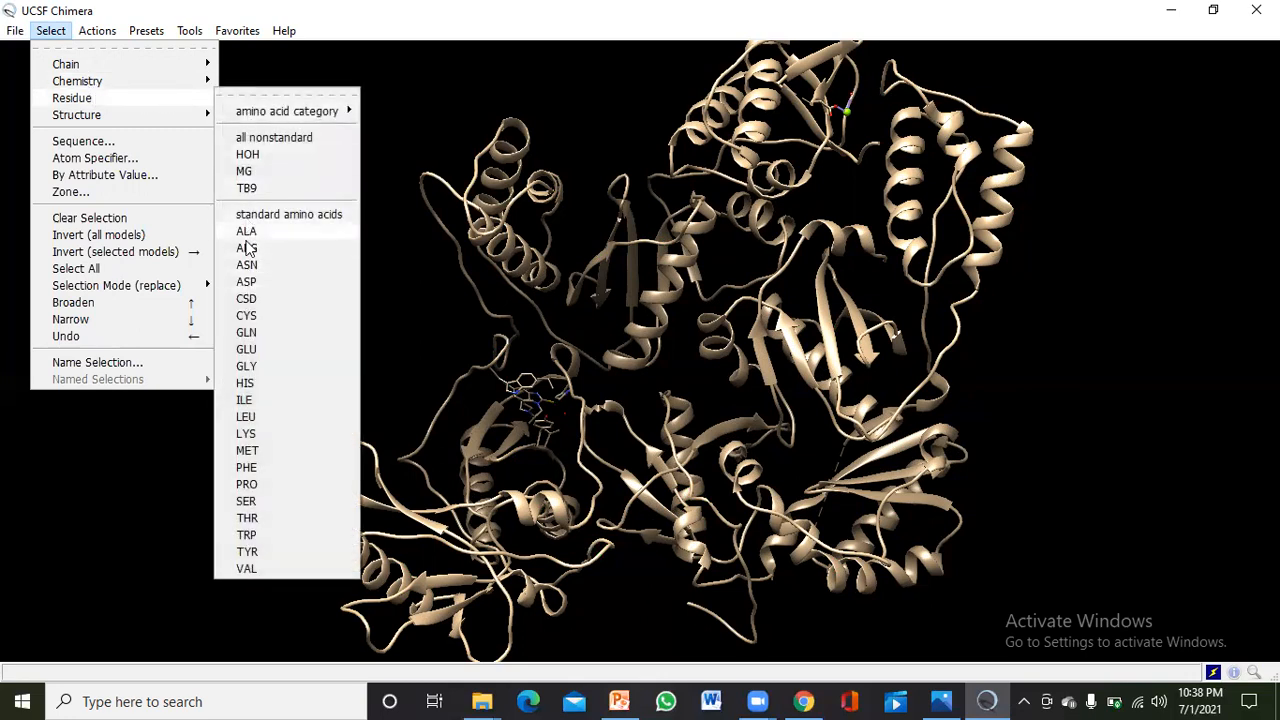
left_click(245, 367)
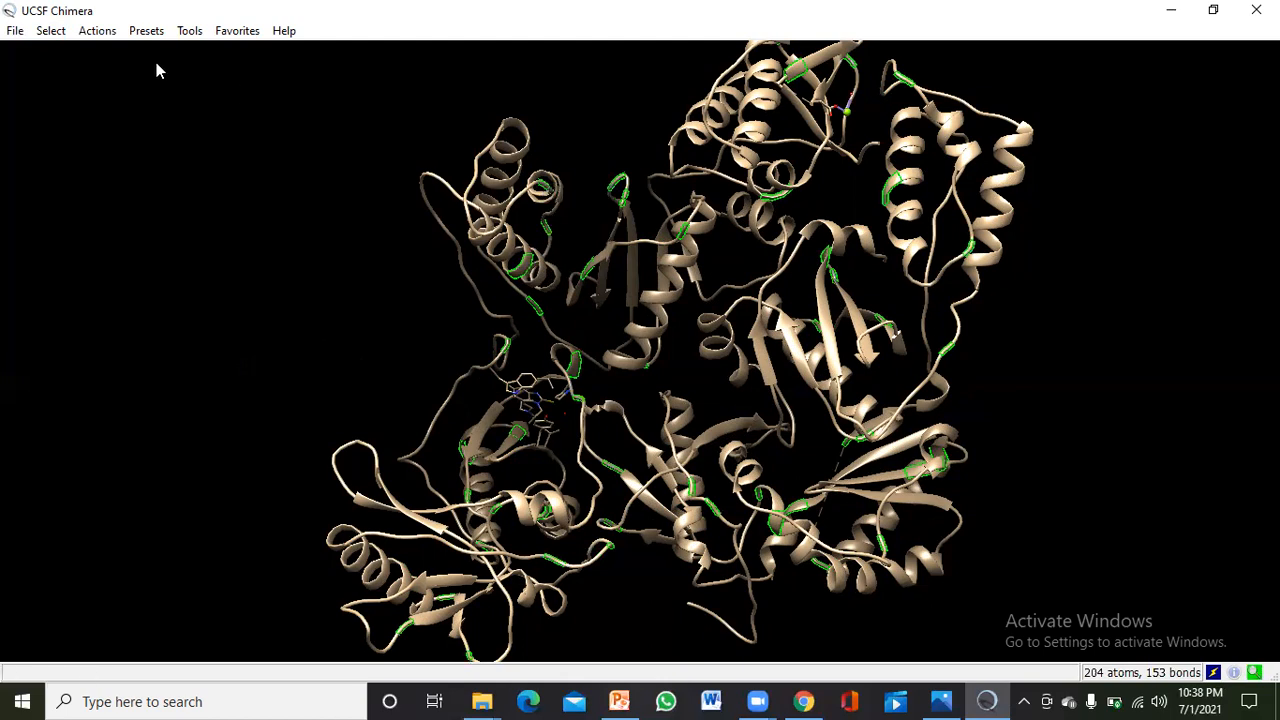
- Clear the glycine selection and select the full backbone of the structure
left_click(51, 31)
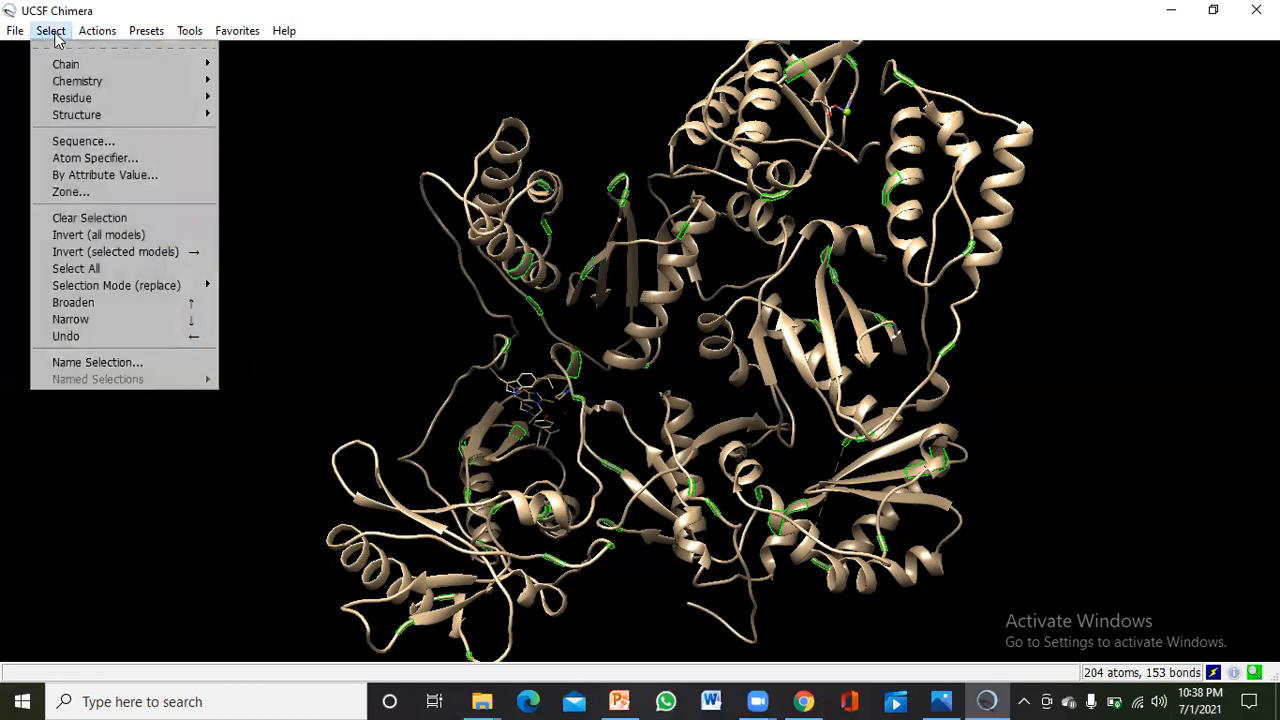
left_click(97, 217)
left_click(51, 31)
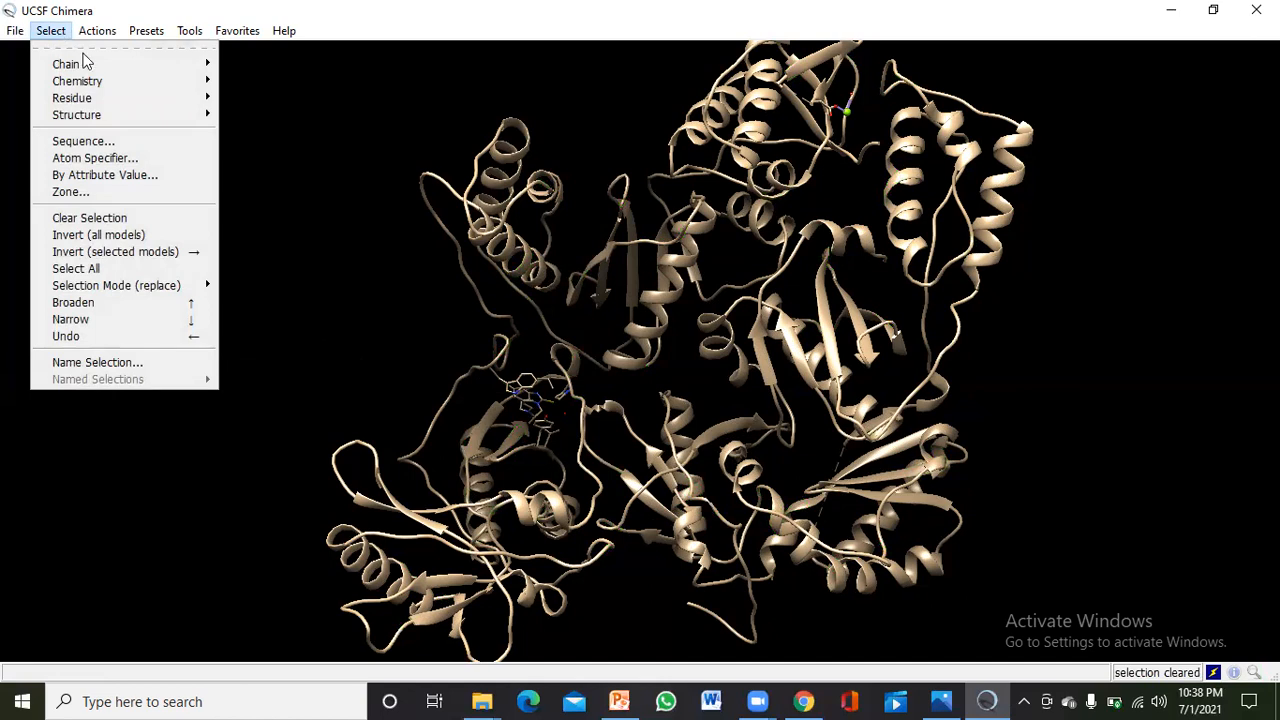
mouse_move(124, 113)
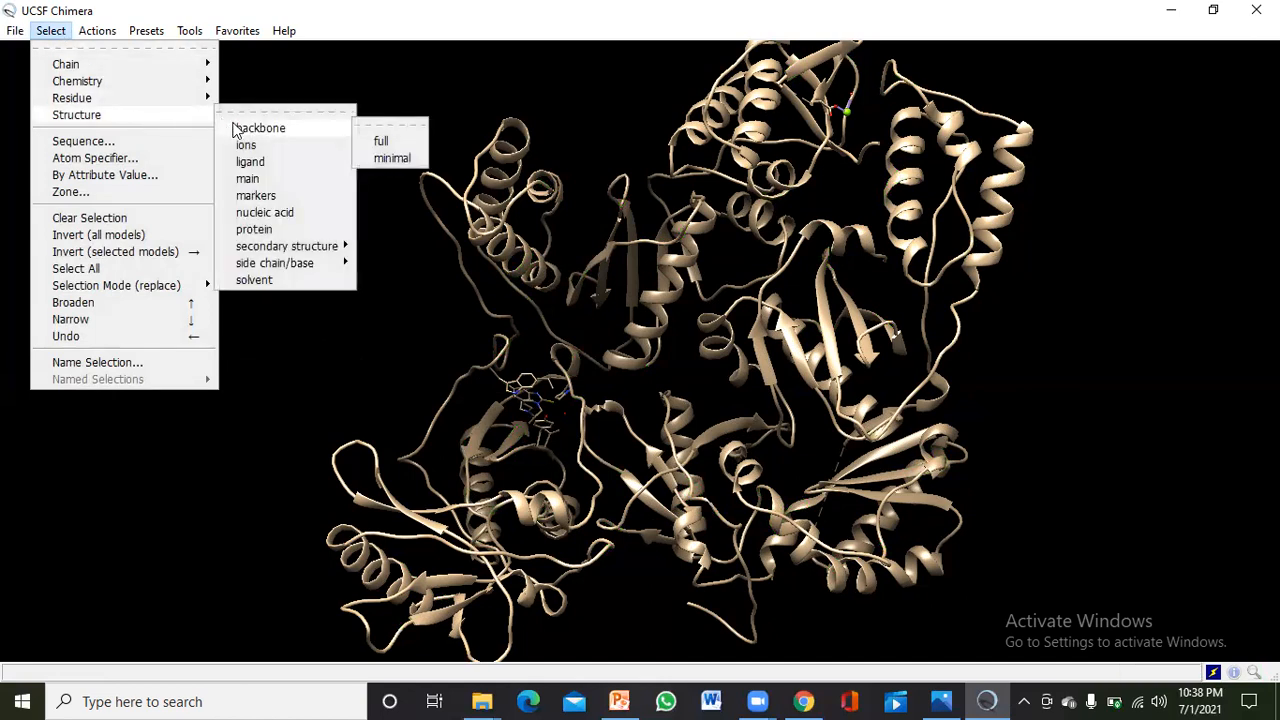
left_click(377, 140)
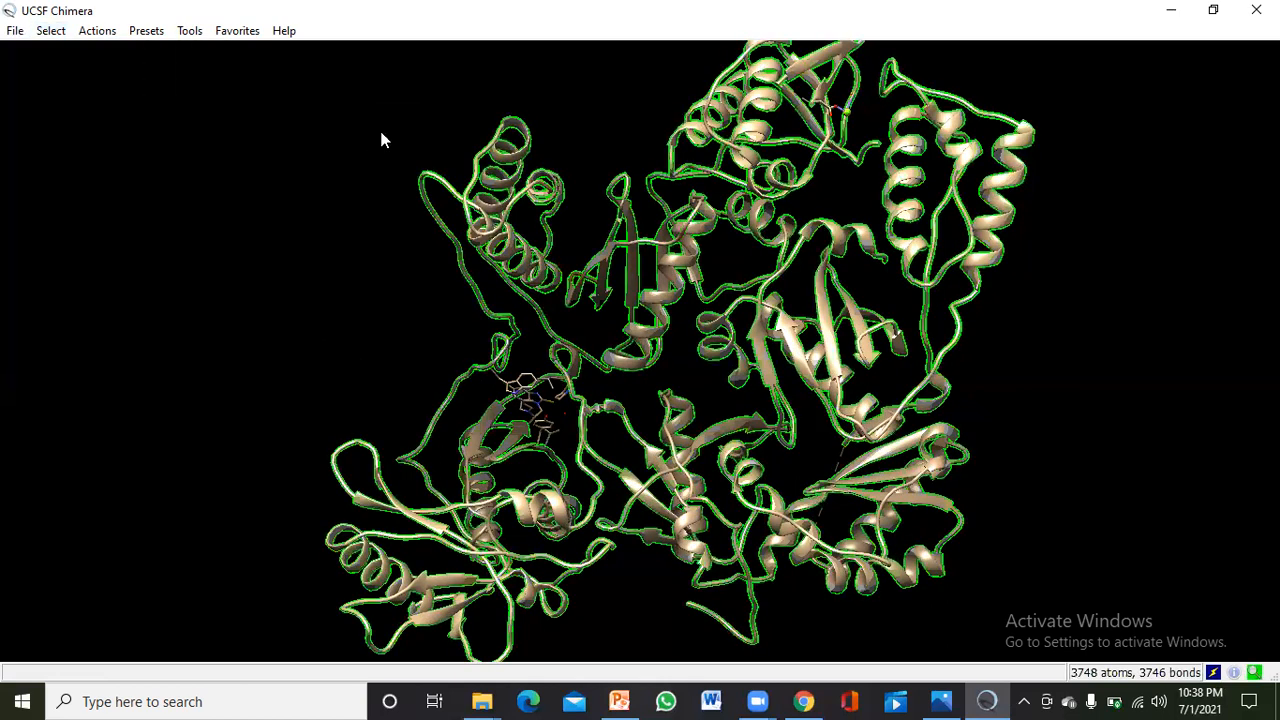
- Replace the backbone selection with chain A and delete all of that chain's atoms and bonds
left_click(51, 31)
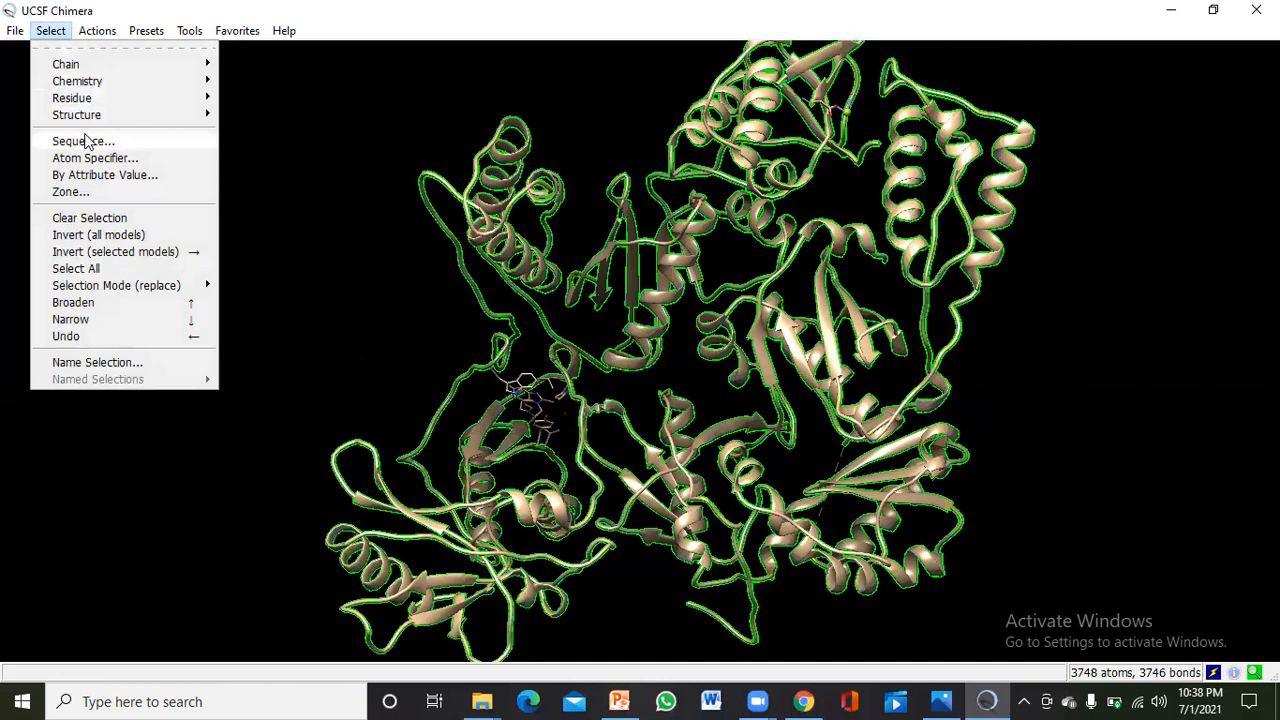
left_click(77, 219)
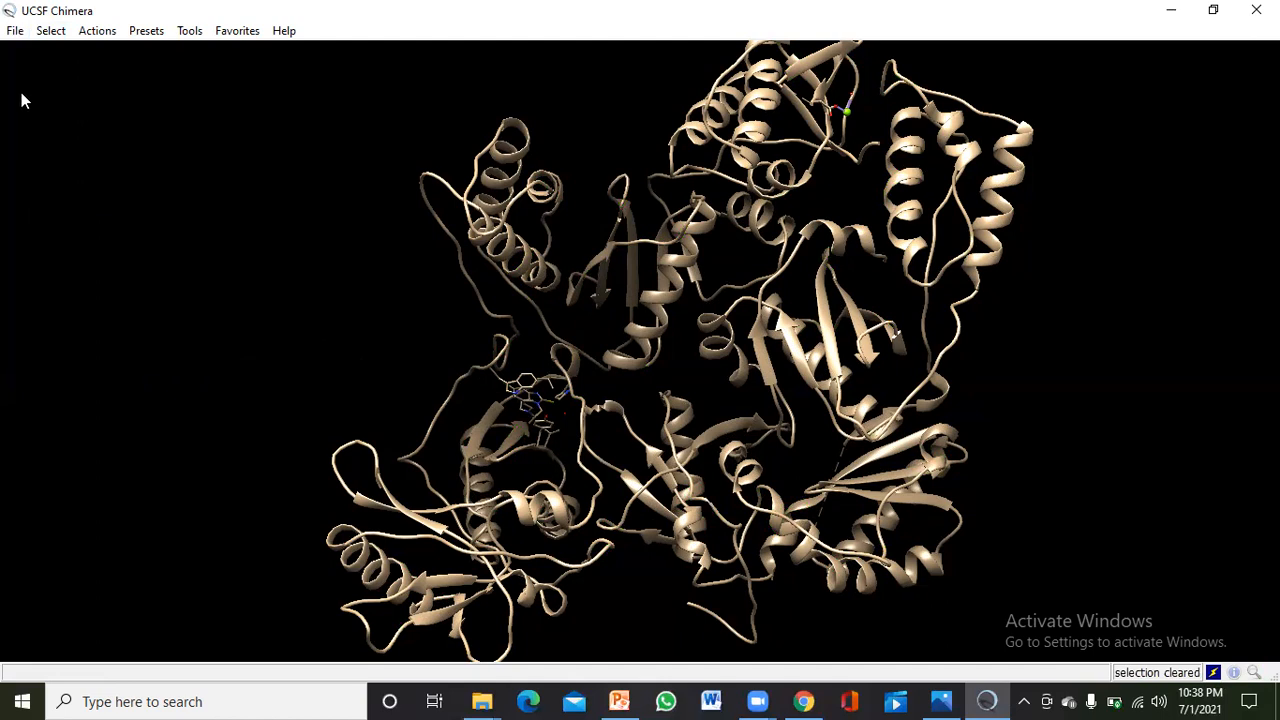
left_click(45, 33)
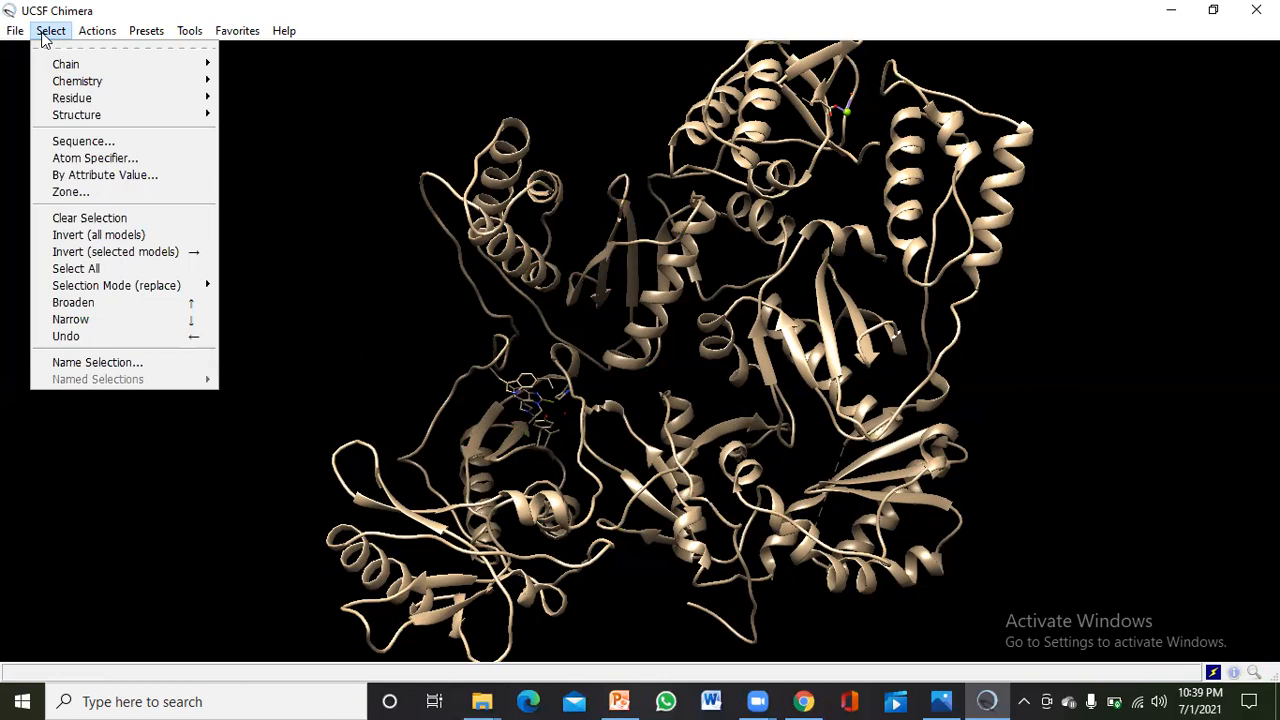
mouse_move(63, 62)
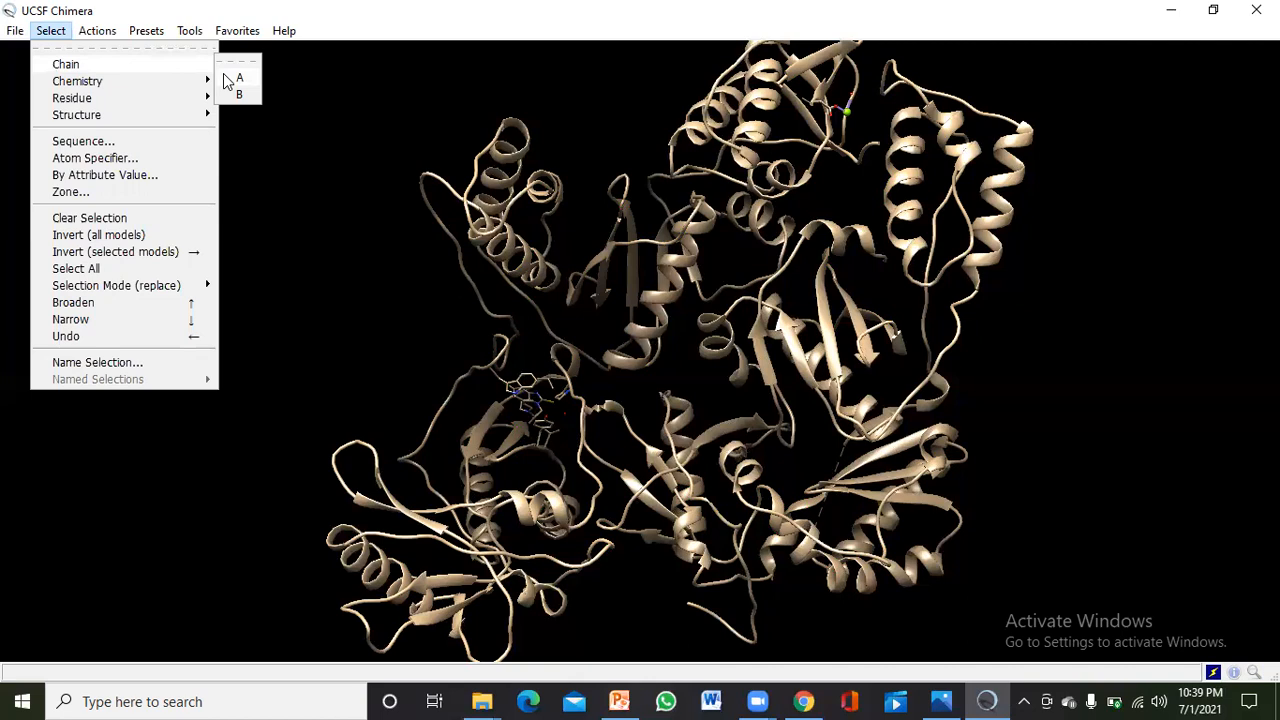
mouse_move(97, 30)
mouse_move(56, 32)
left_click(237, 80)
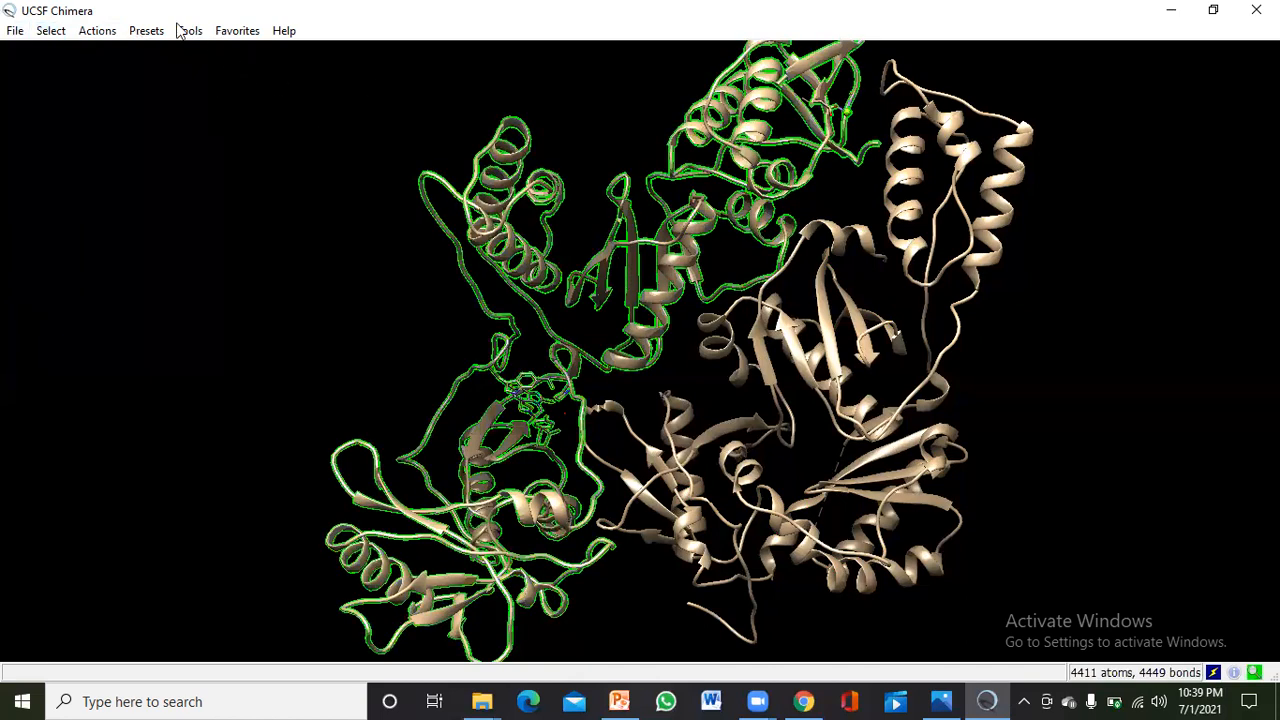
left_click(100, 32)
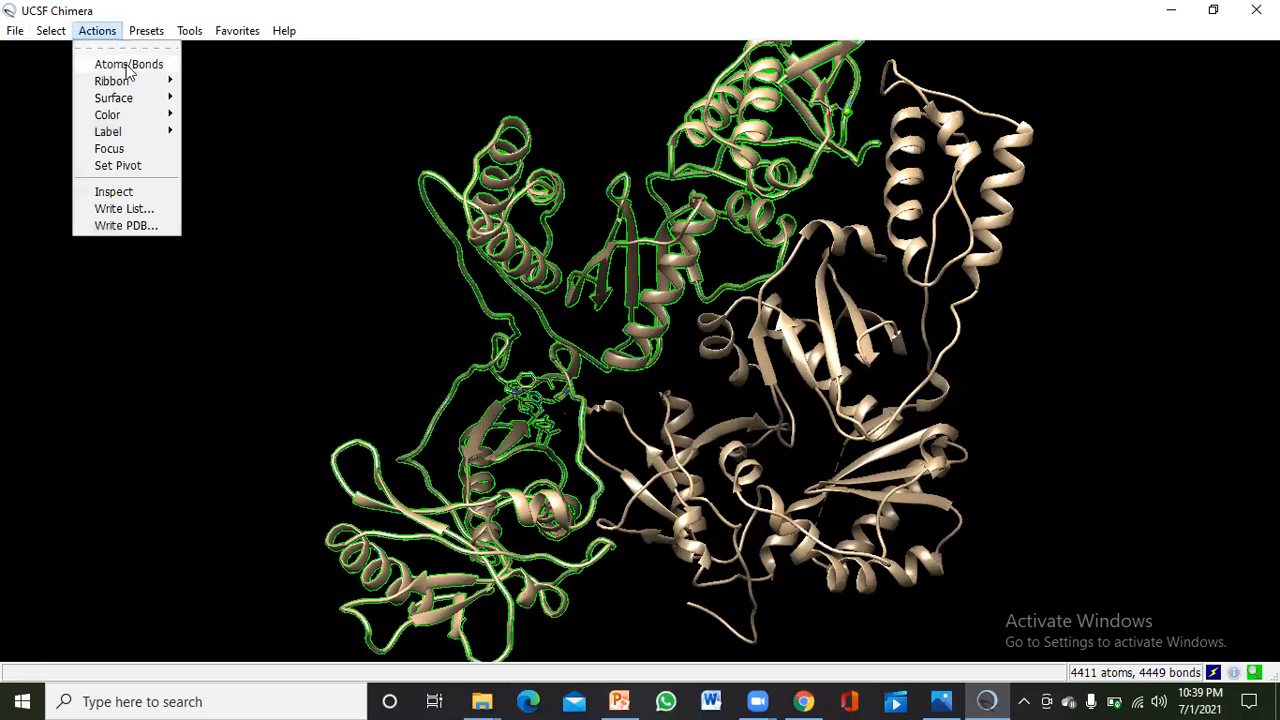
mouse_move(105, 31)
mouse_move(140, 64)
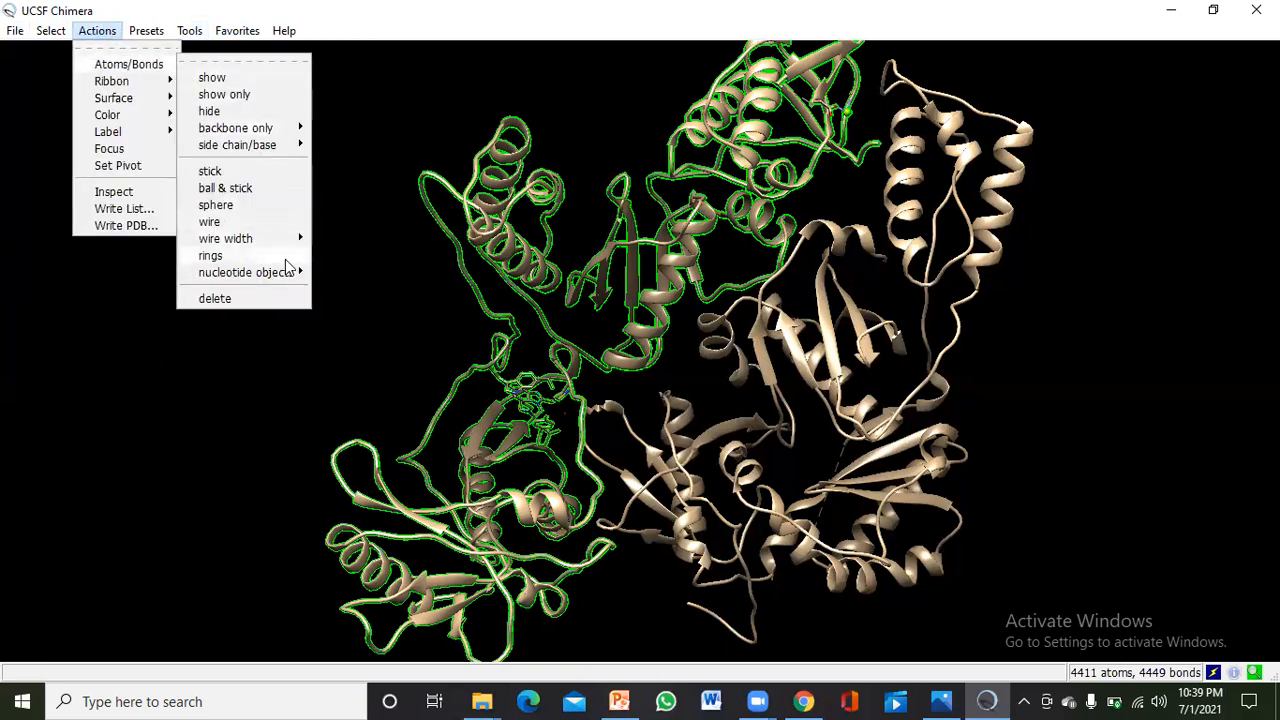
left_click(265, 298)
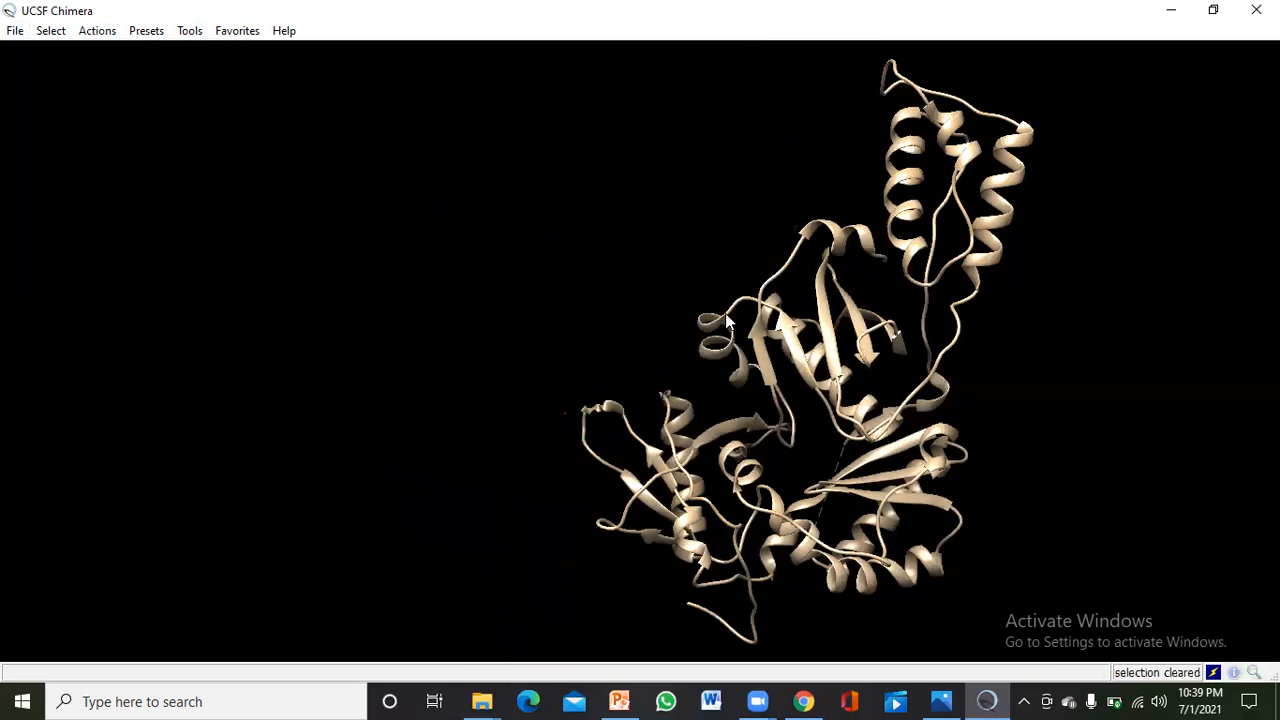
left_click_drag(820, 300, 532, 378)
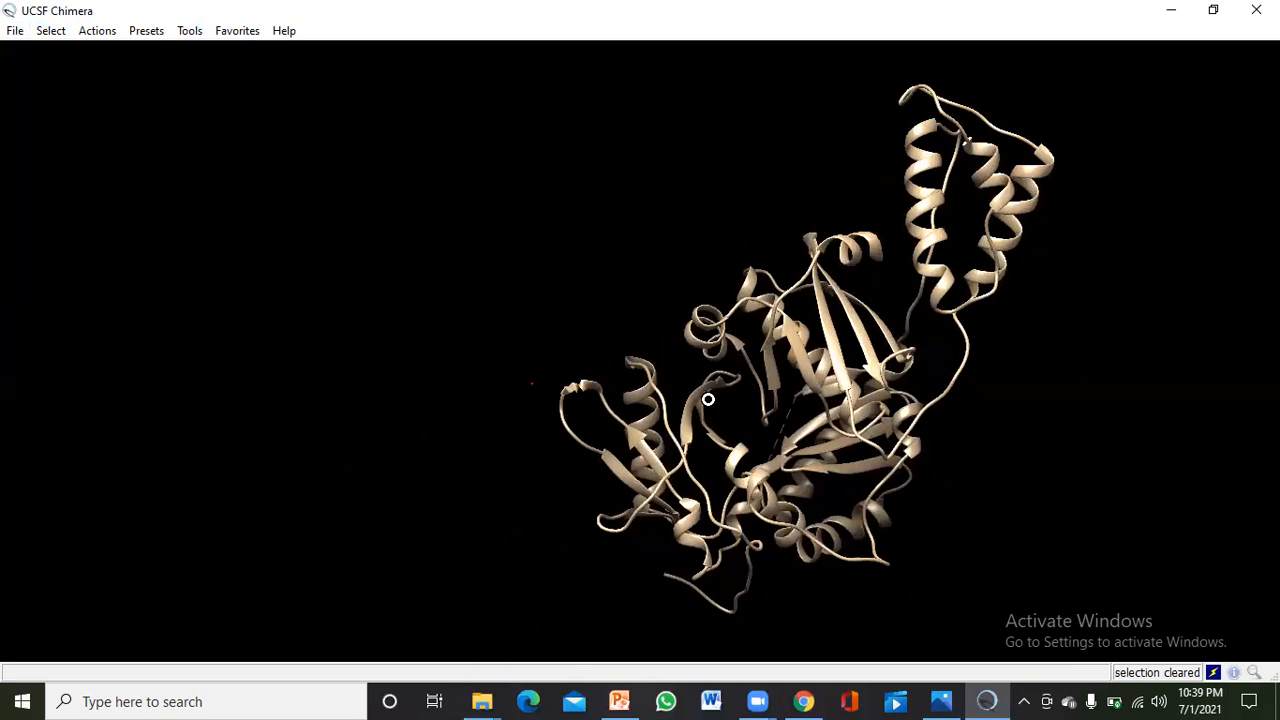
left_click_drag(710, 404, 763, 404)
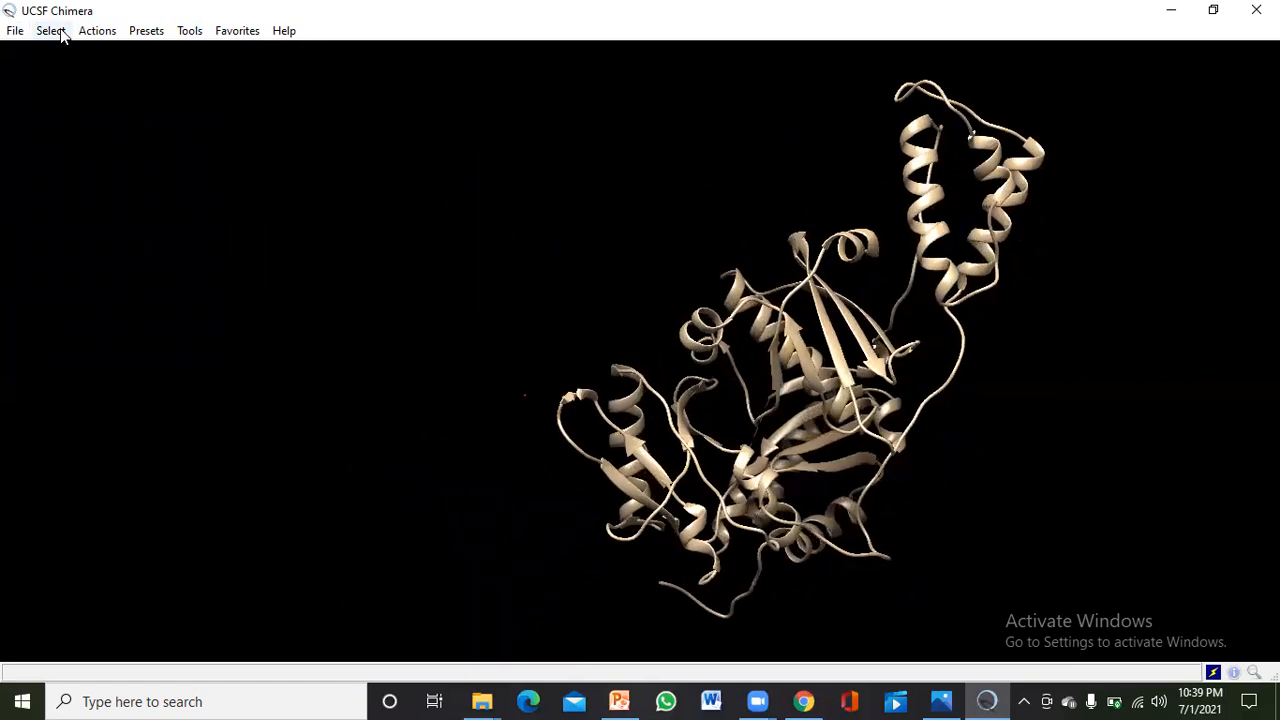
left_click(88, 32)
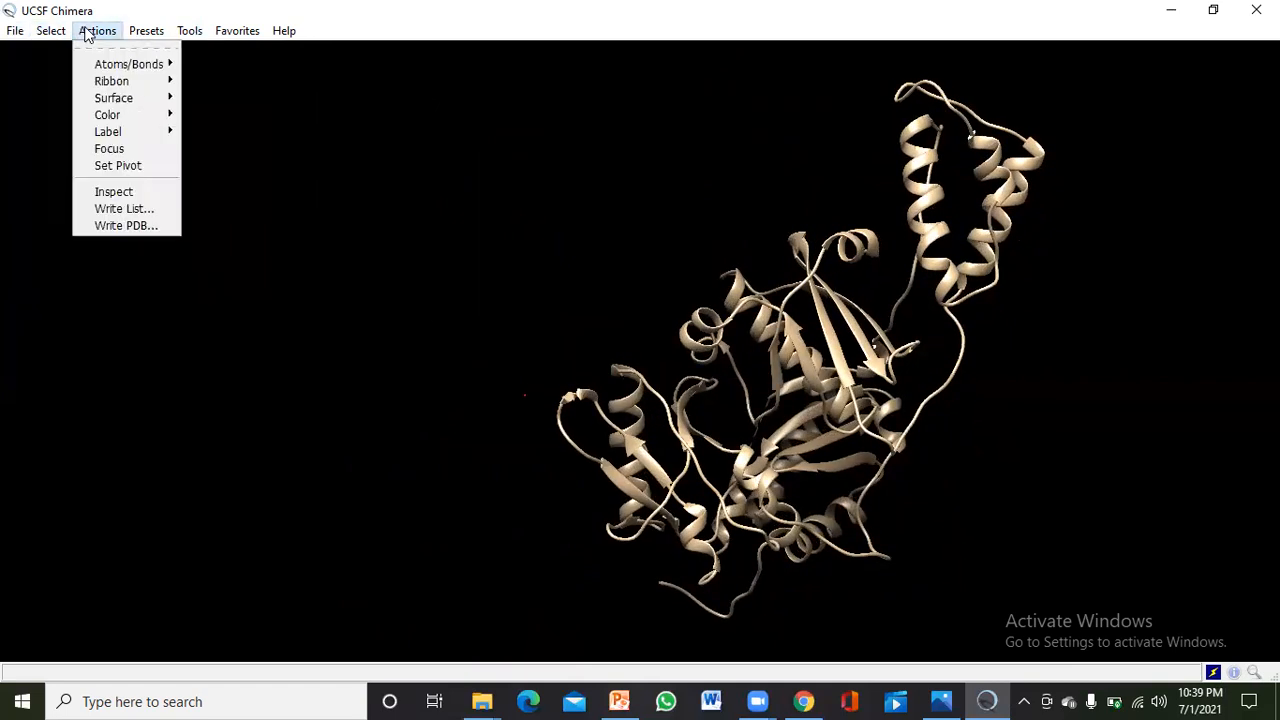
mouse_move(102, 64)
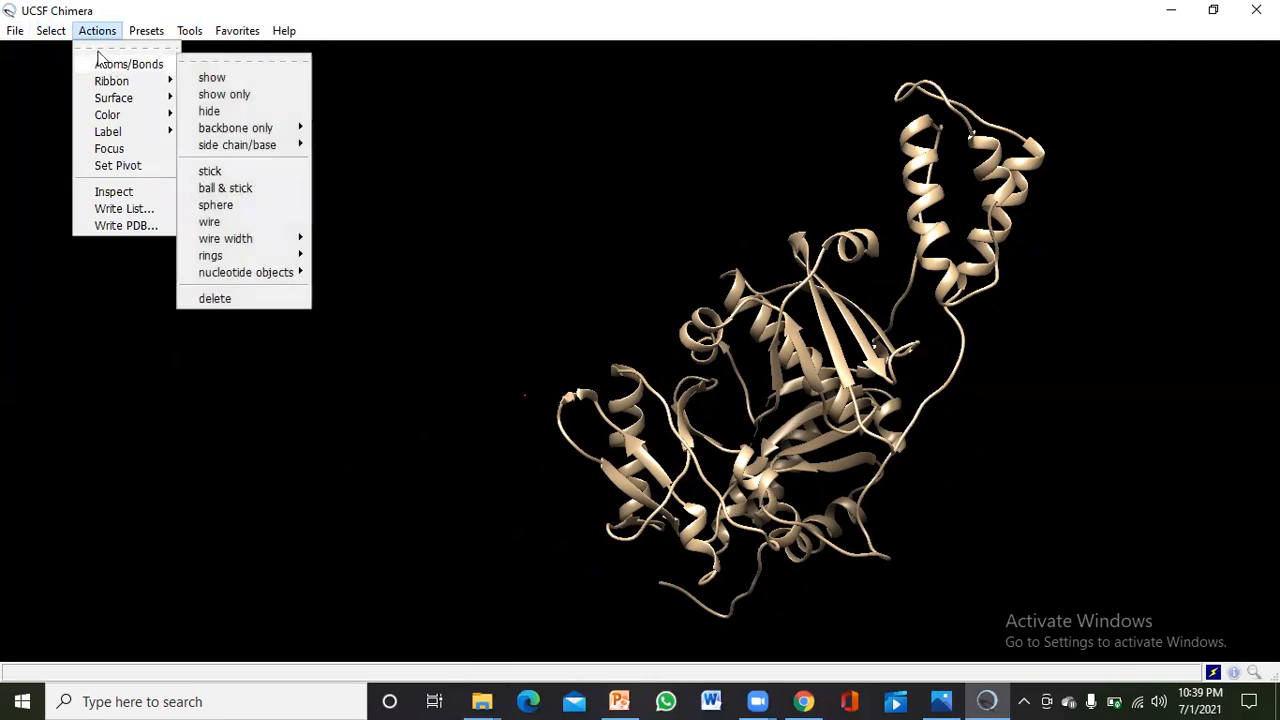
mouse_move(58, 32)
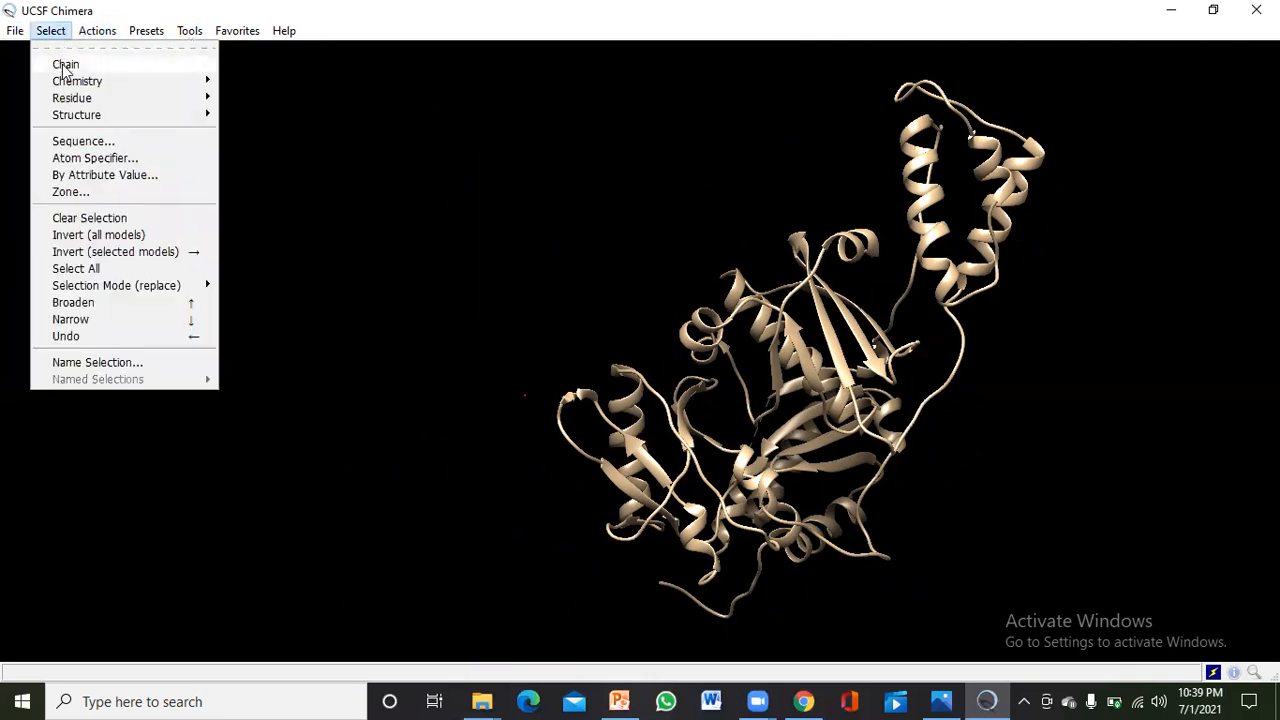
mouse_move(63, 68)
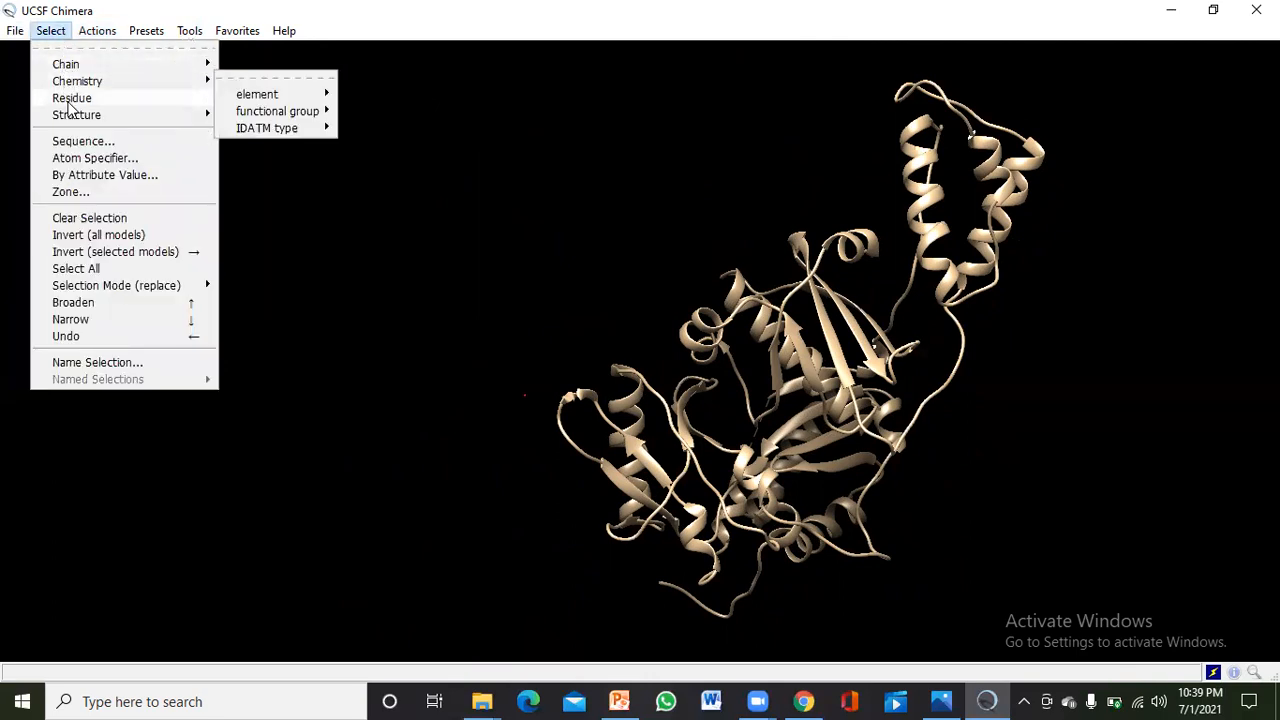
mouse_move(76, 113)
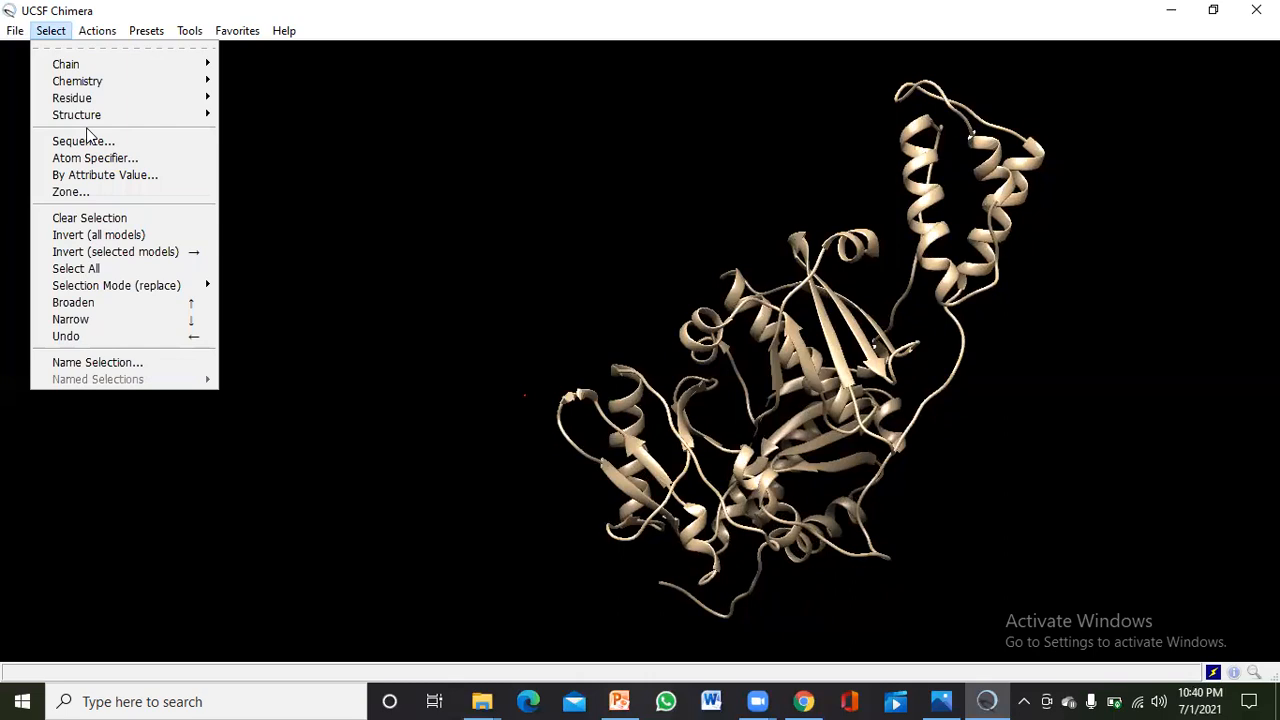
left_click(330, 175)
left_click_drag(675, 347, 838, 499)
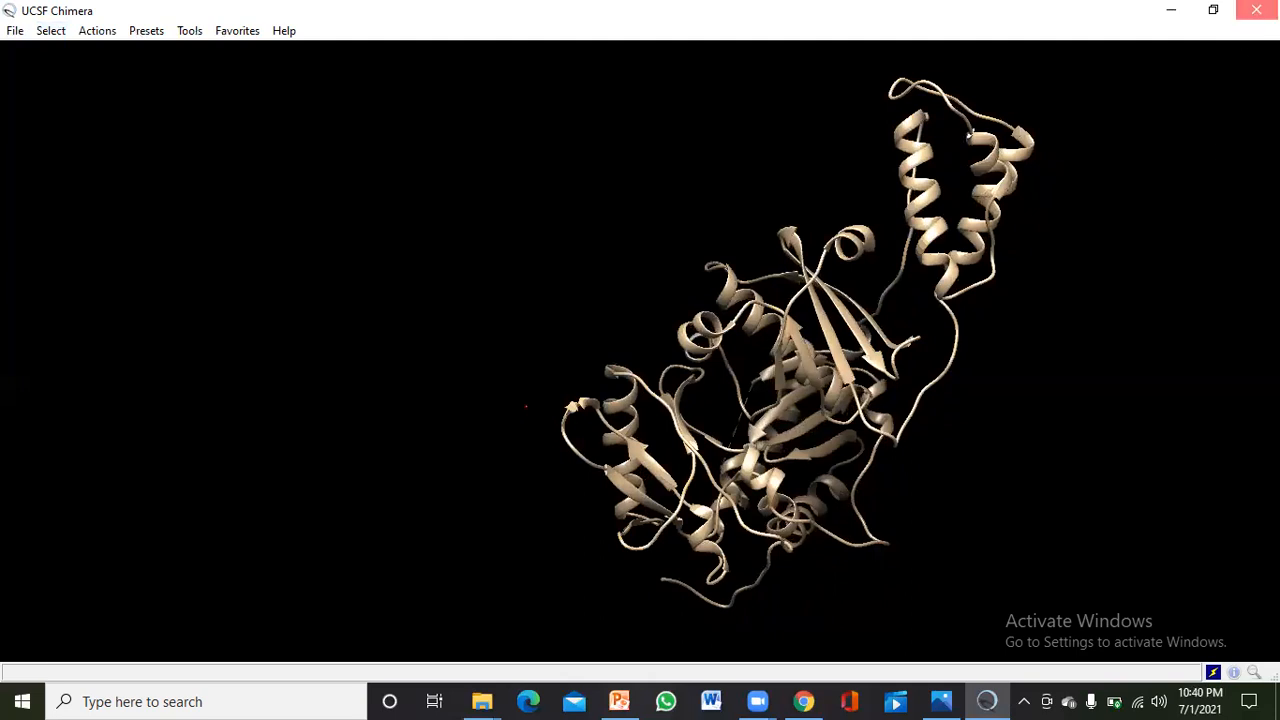
- Close Chimera, switch to Chrome and change the Google search to "pdb id of aquaporine"
left_click(1256, 10)
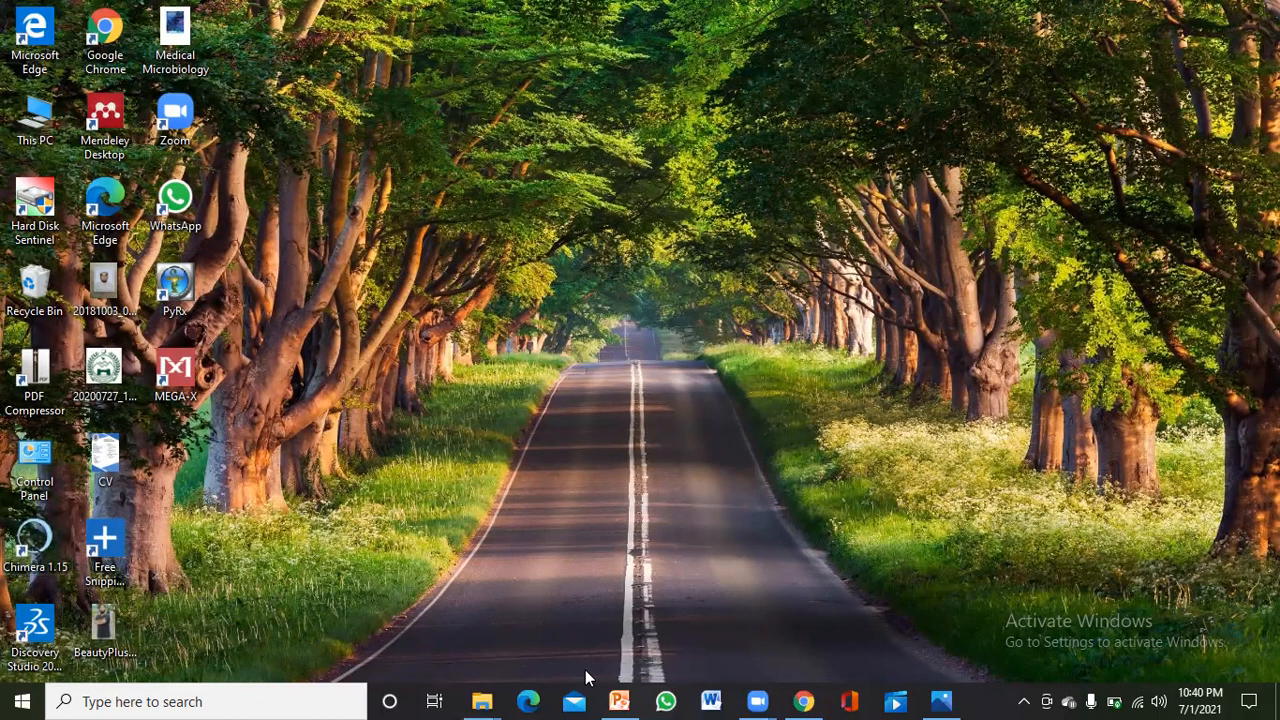
left_click(805, 701)
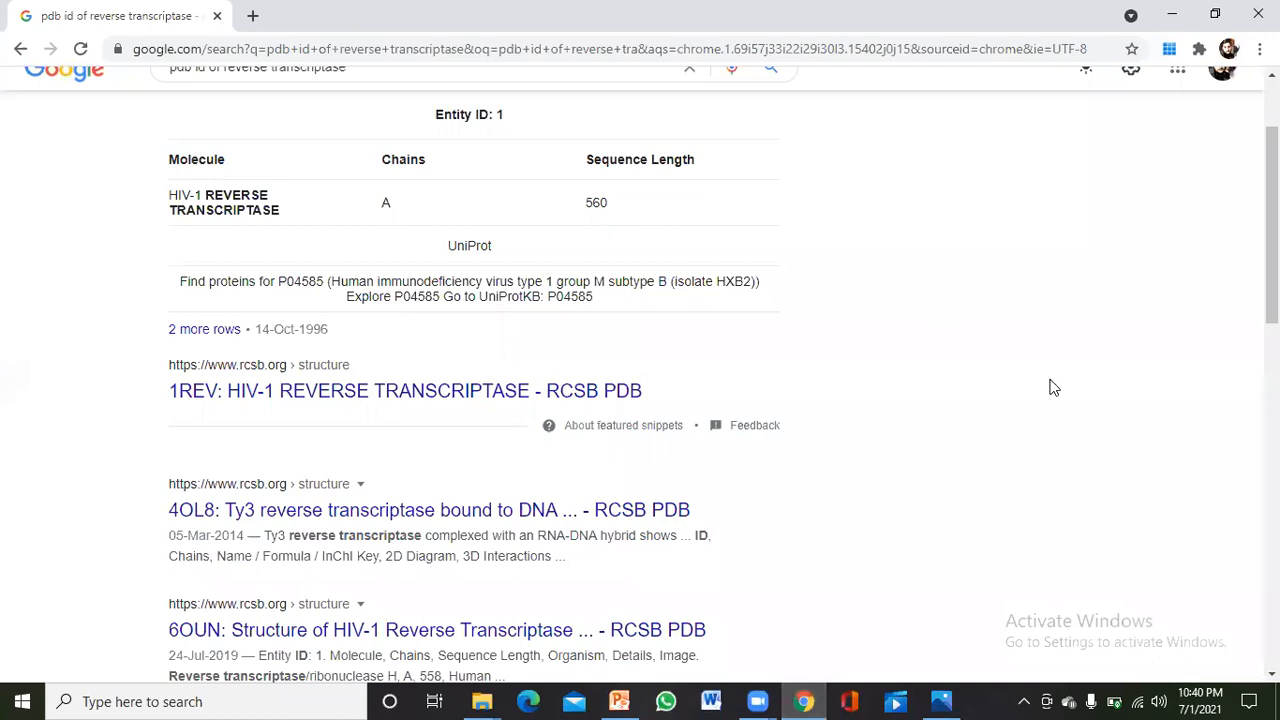
scroll(1051, 386, "up", 2)
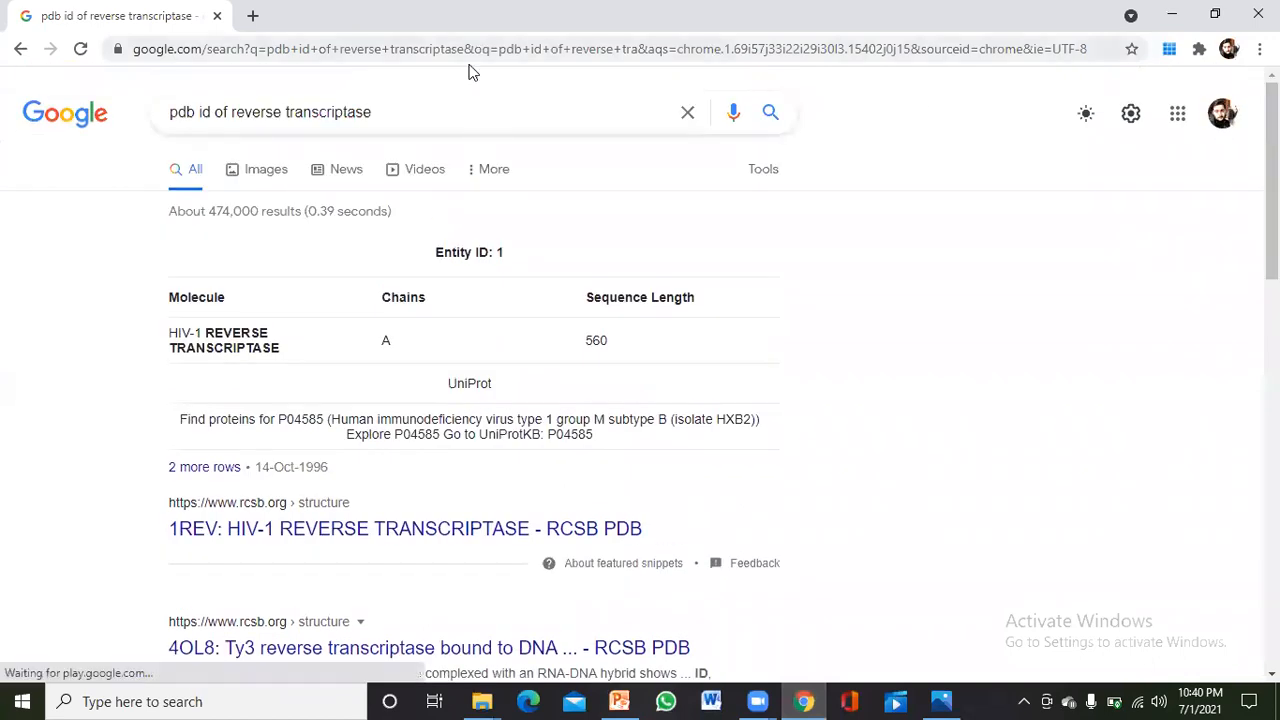
left_click(392, 114)
left_click_drag(392, 114, 234, 118)
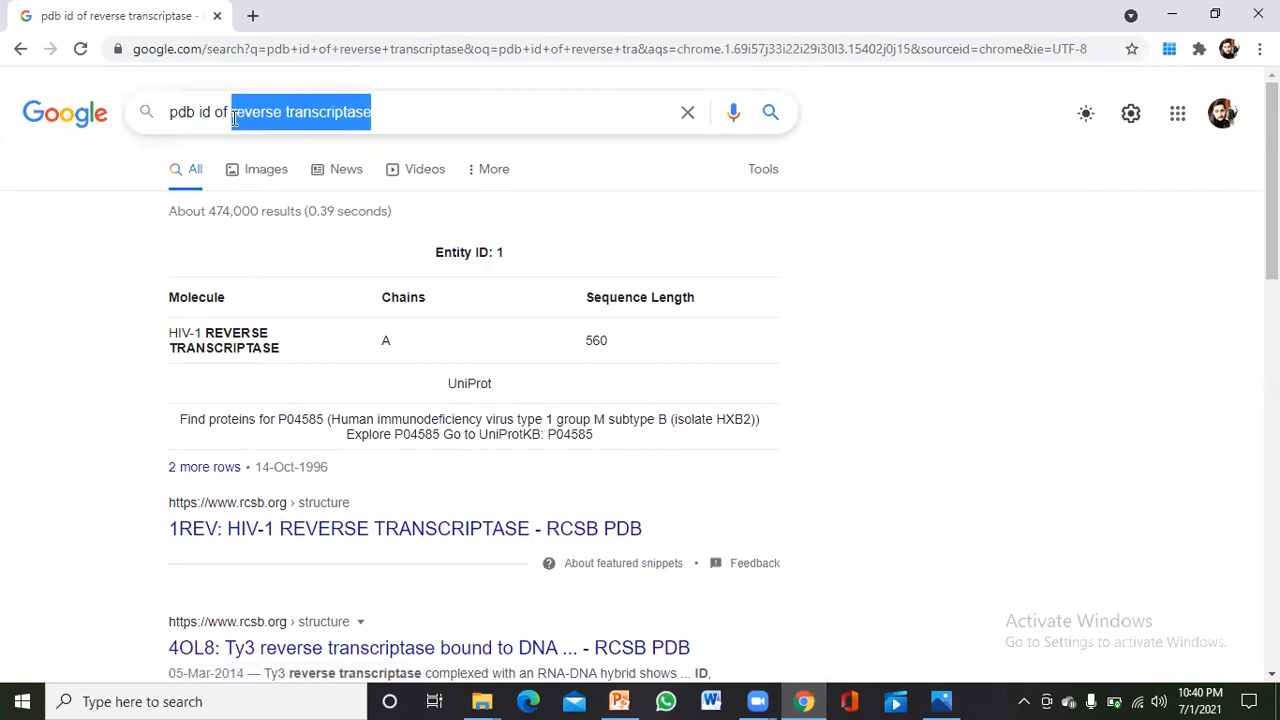
type("qa")
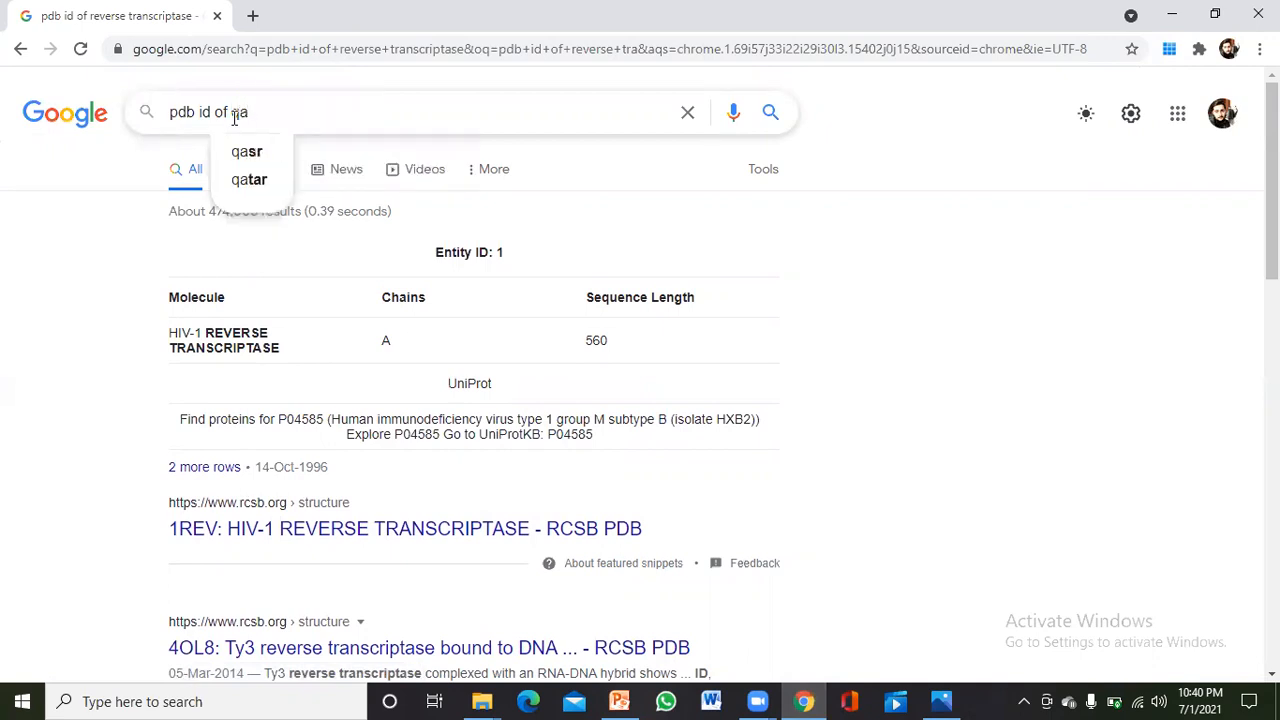
type("uaporin")
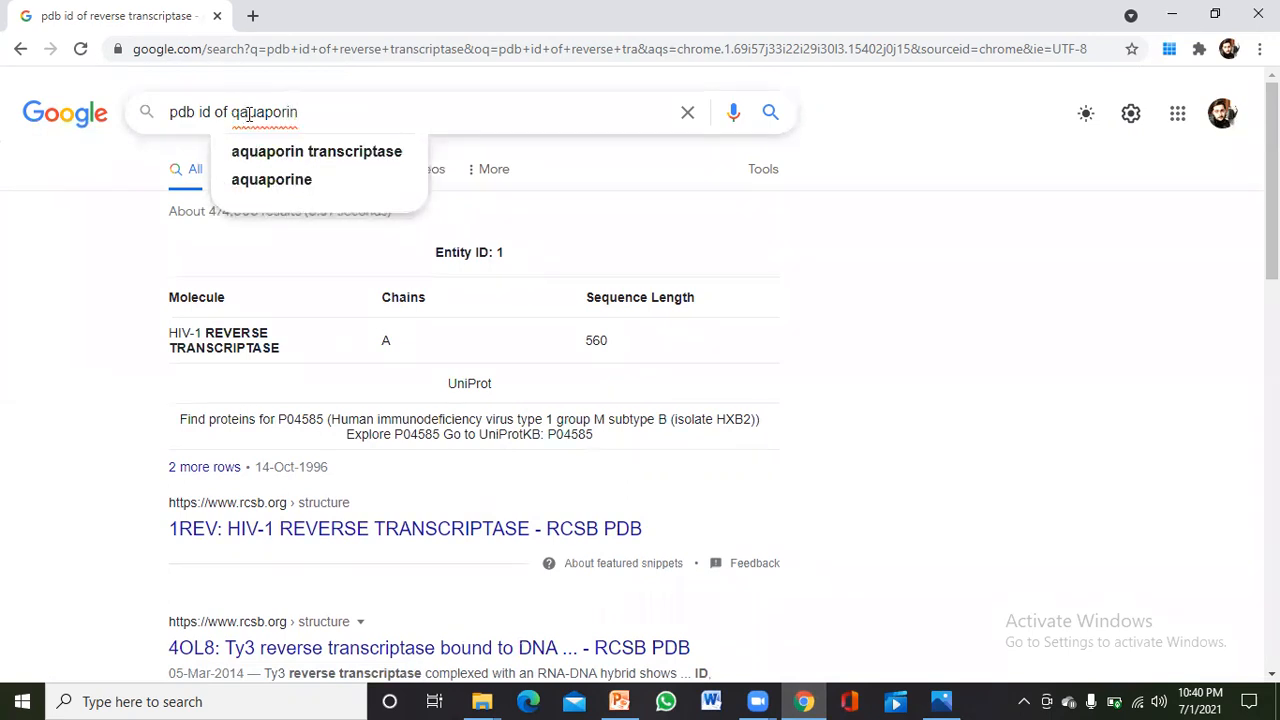
left_click(279, 181)
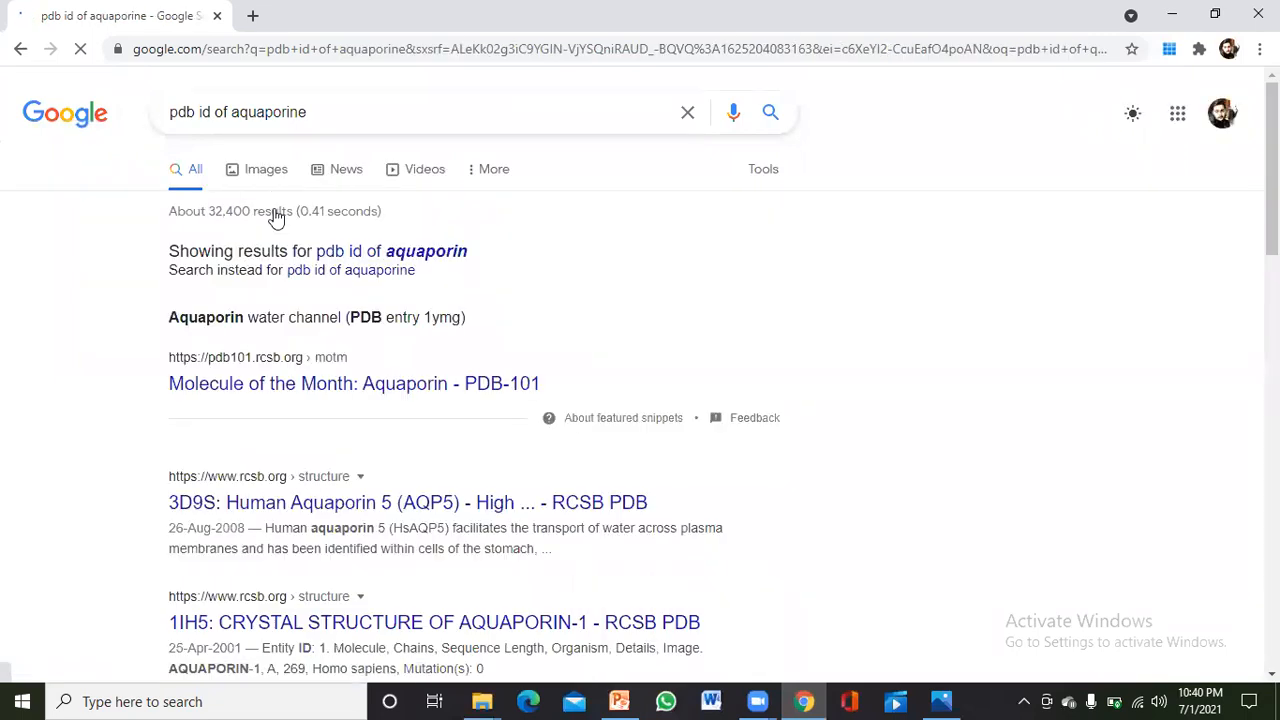
left_click(220, 515)
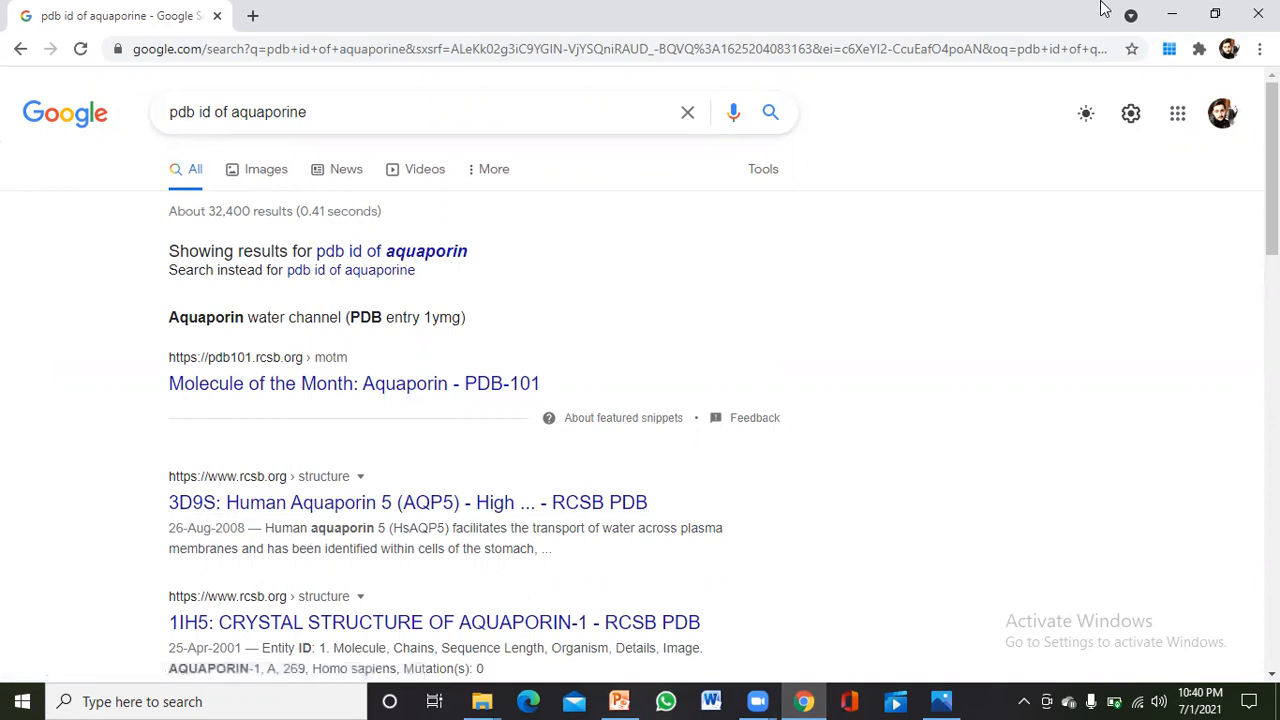
- Minimize Chrome, launch Chimera 1.15 from the desktop and maximize its window
left_click(1172, 14)
left_click(42, 556)
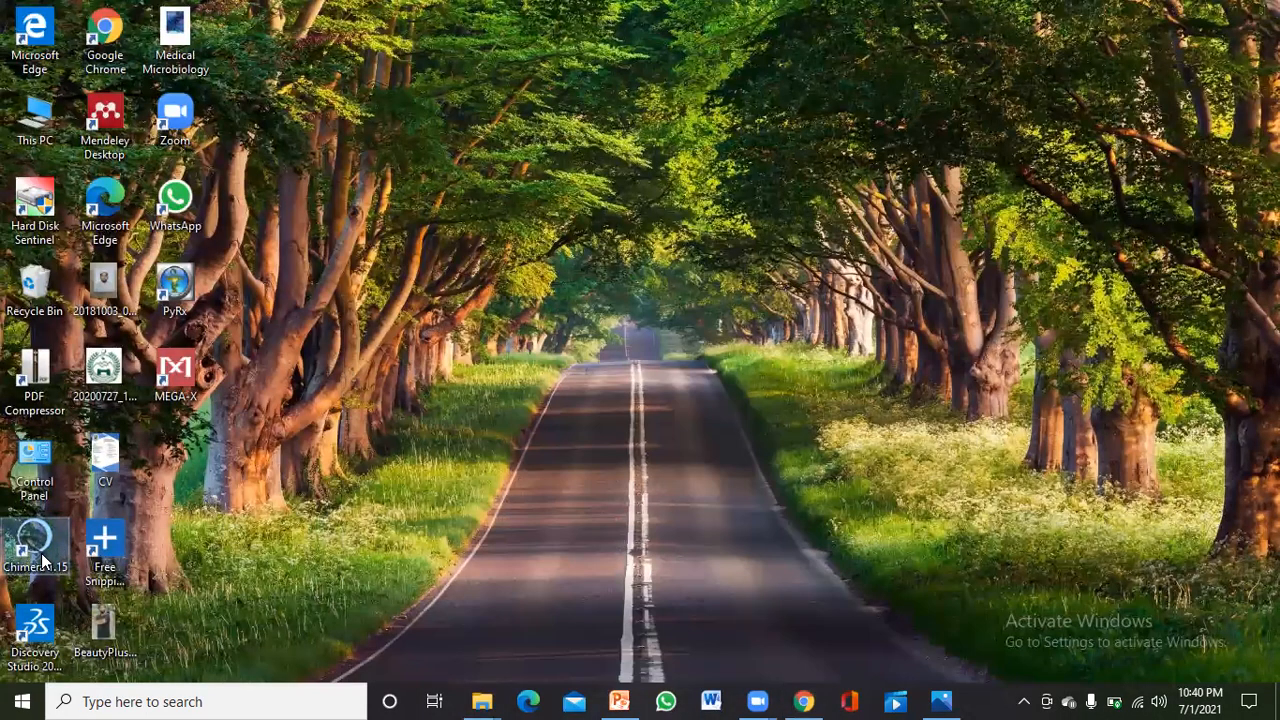
double_click(42, 556)
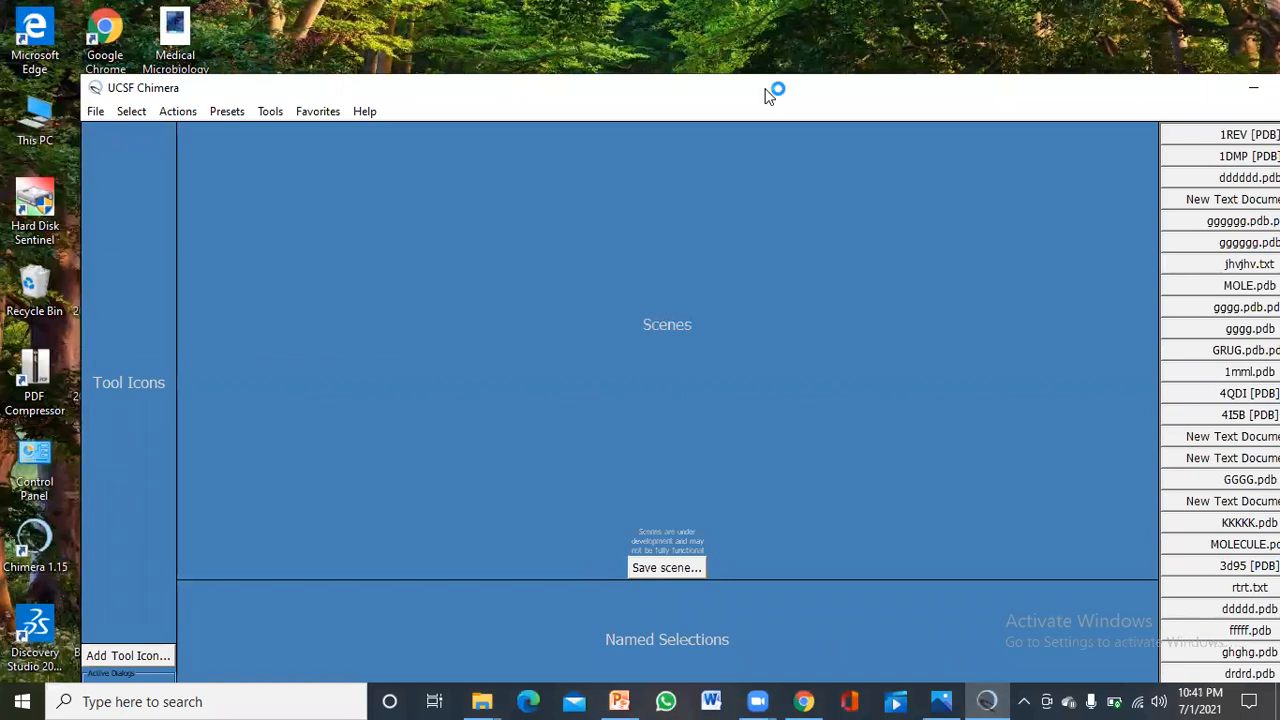
double_click(765, 91)
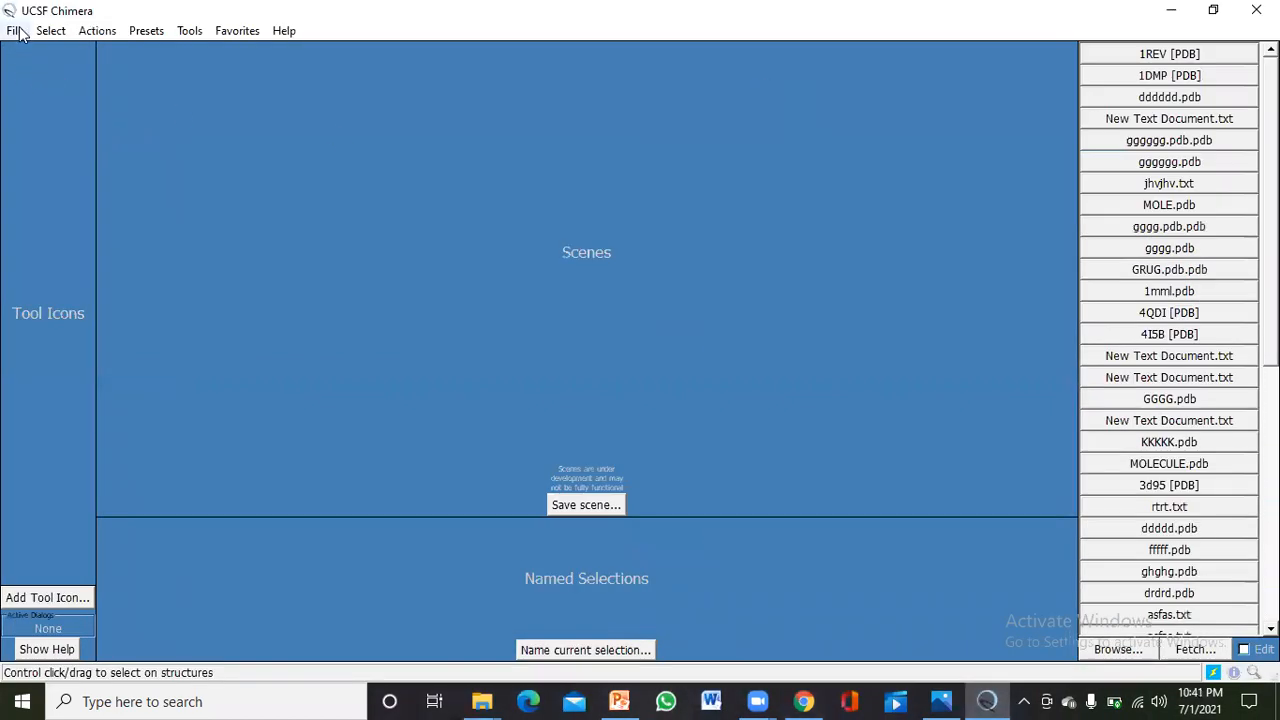
left_click(18, 31)
left_click(41, 64)
left_click(1266, 14)
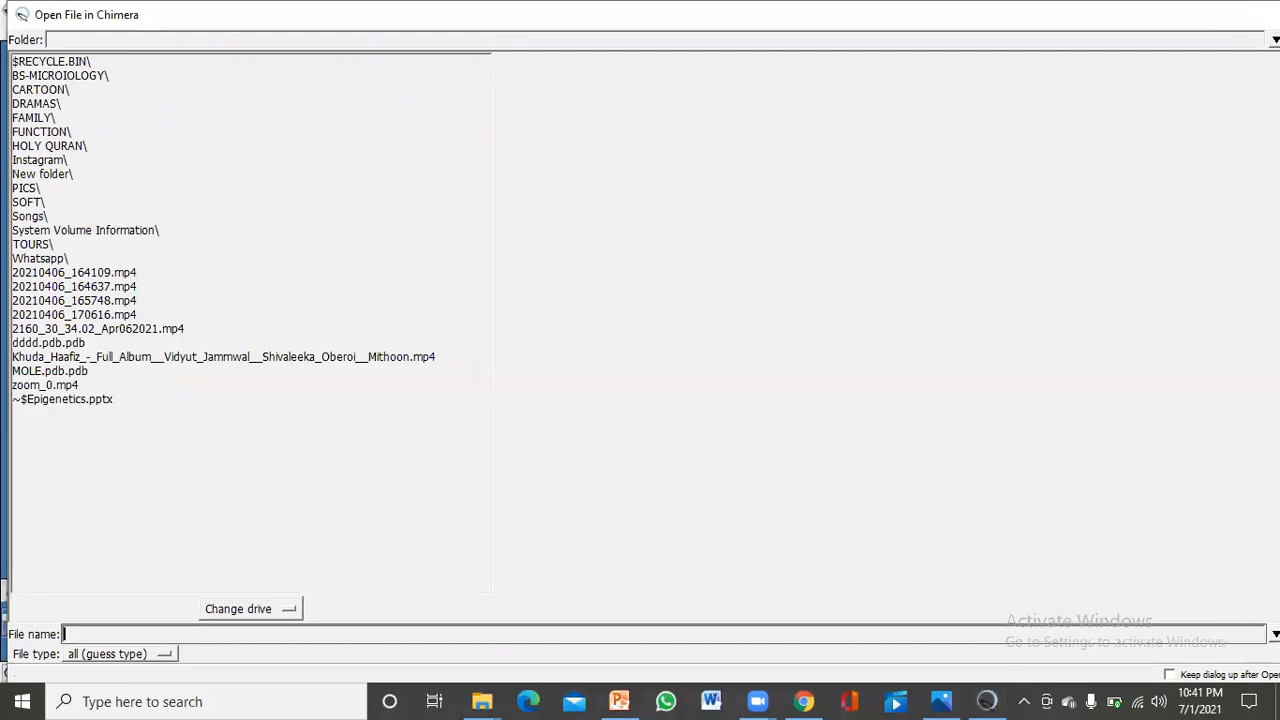
- Fetch the structure with ID 3D95 from the PDB database
left_click(15, 31)
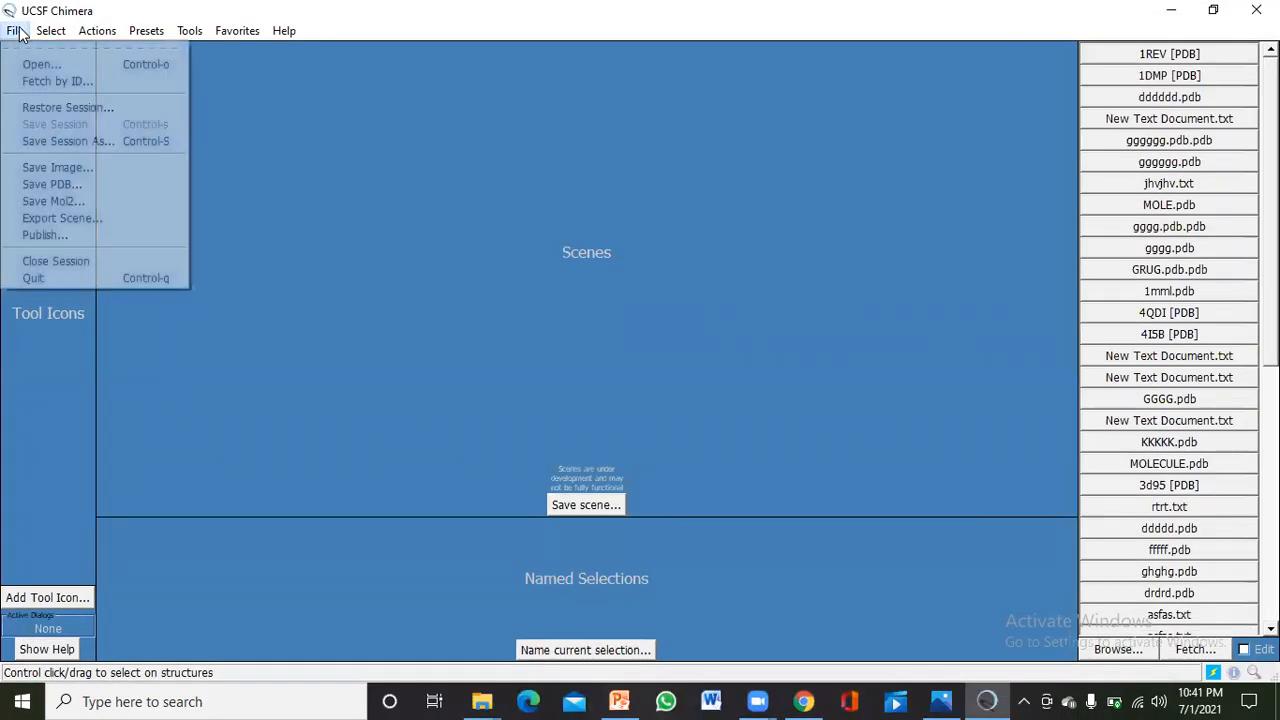
left_click(36, 83)
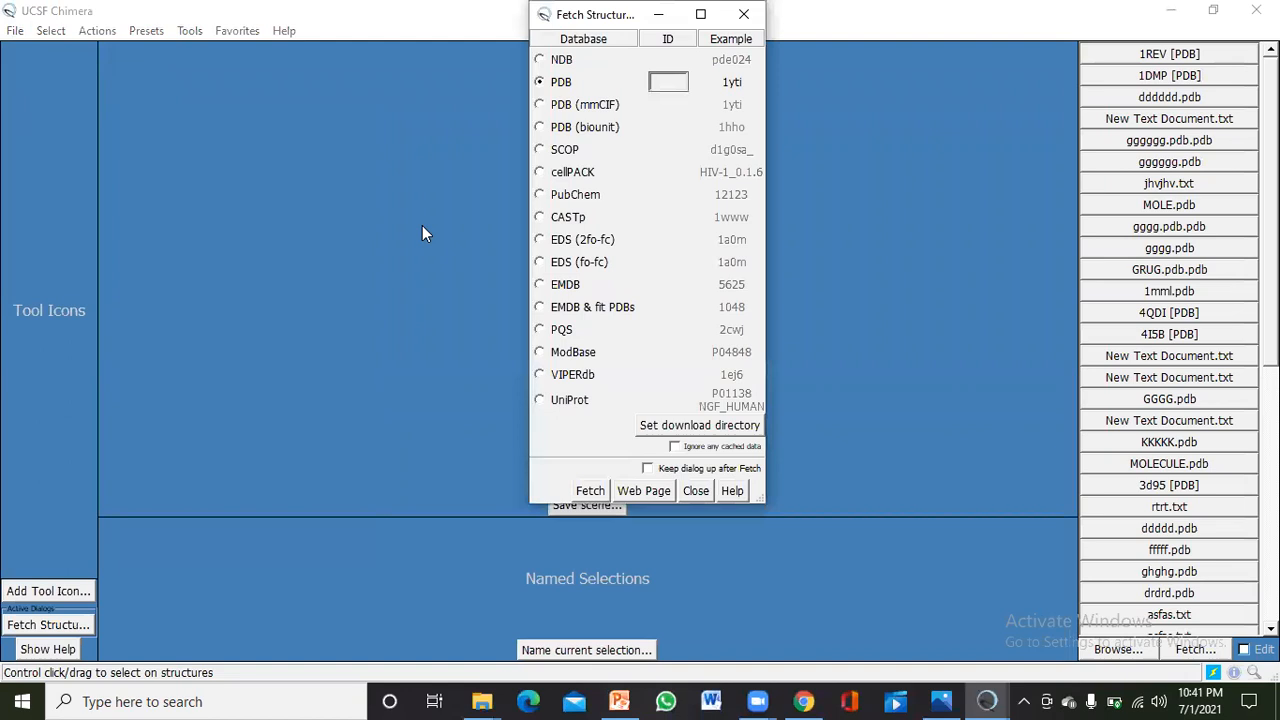
type("3D9")
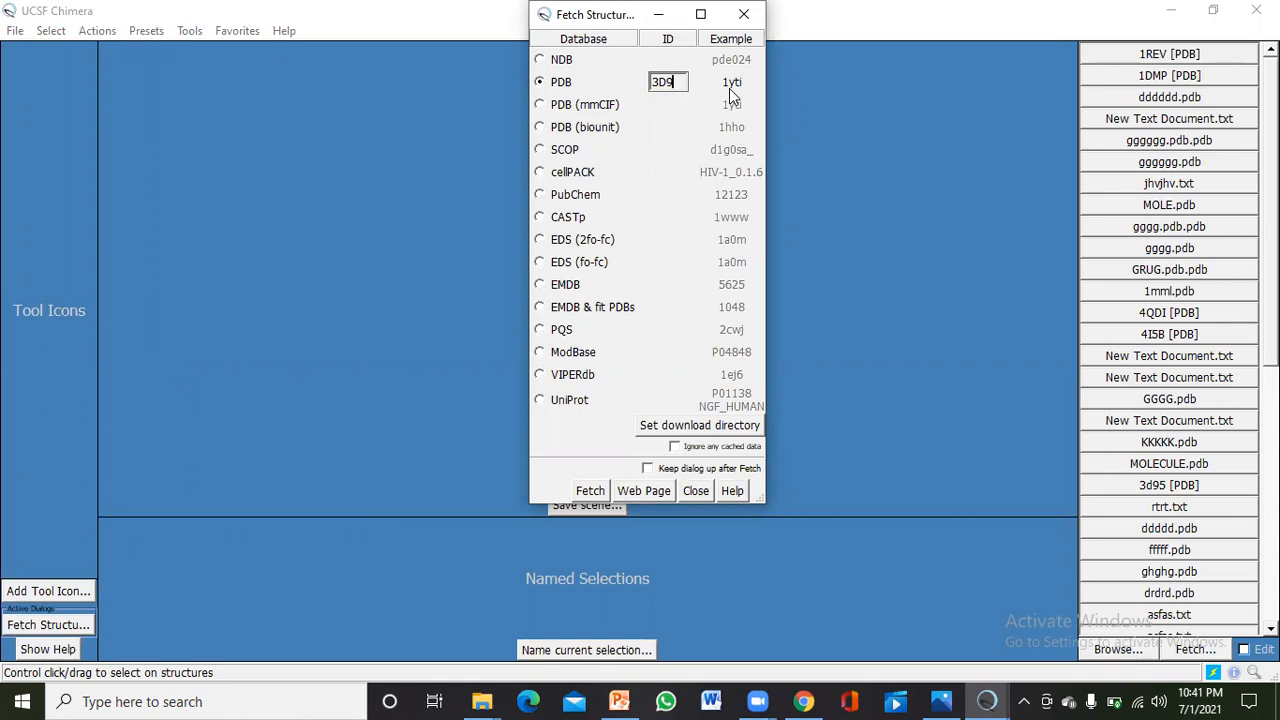
type("5")
left_click(591, 491)
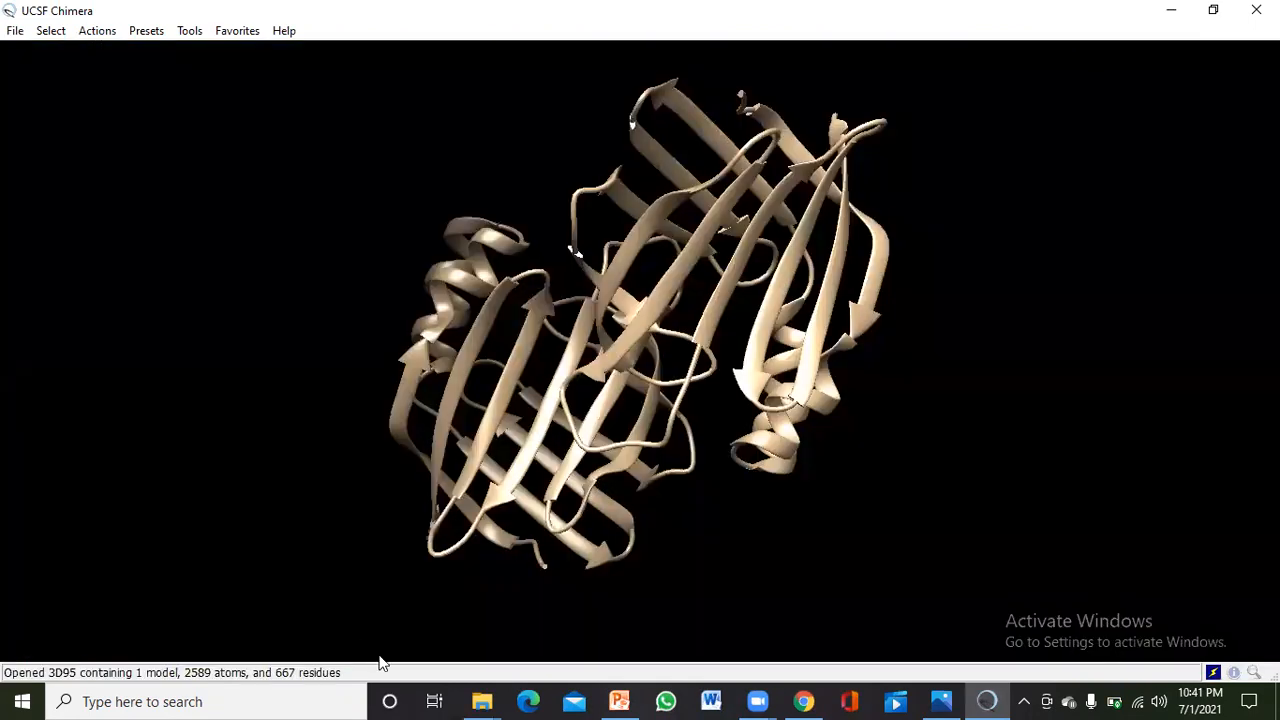
- Identify individual residues along the 3D95 ribbon and select chain A of the structure
left_click_drag(383, 391, 673, 298)
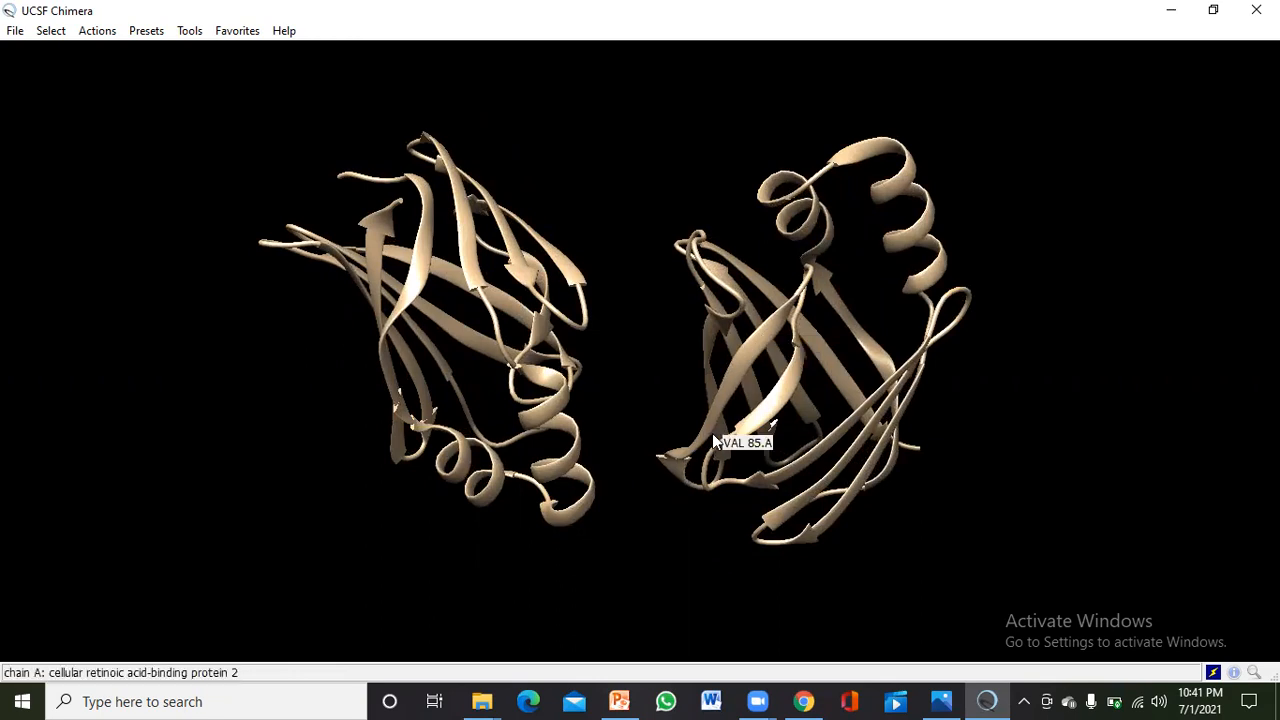
mouse_move(766, 328)
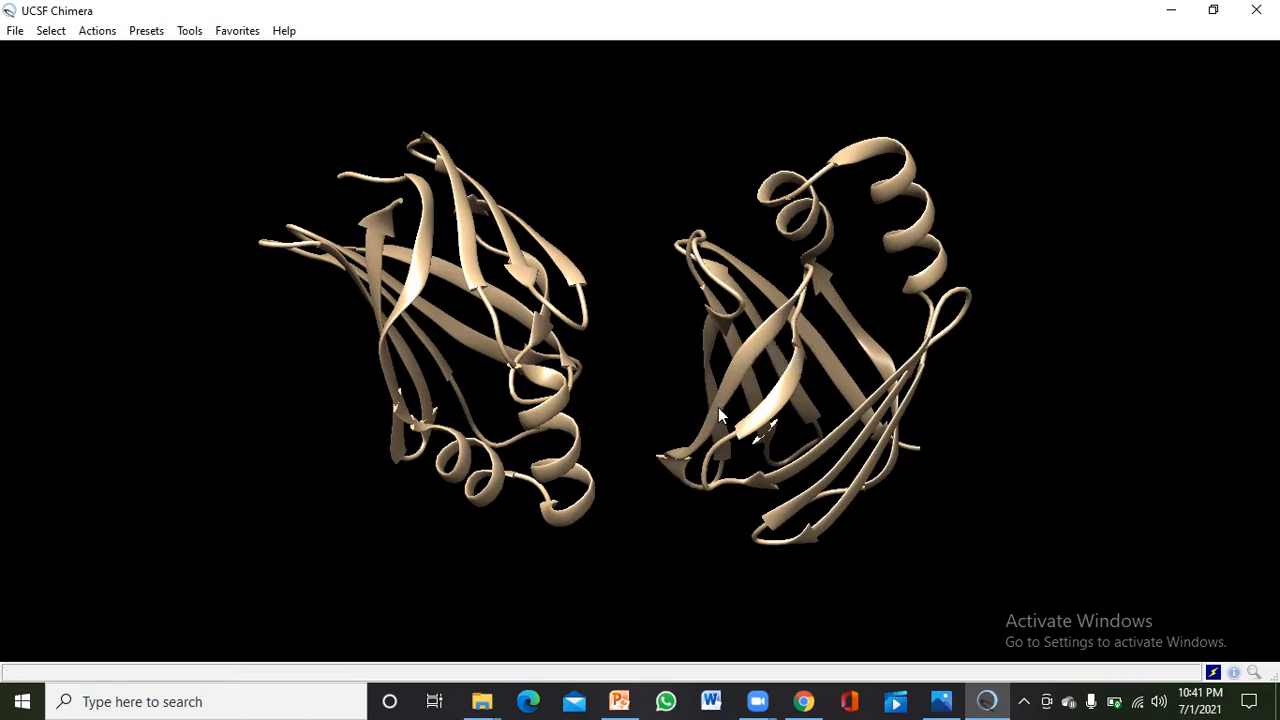
mouse_move(718, 407)
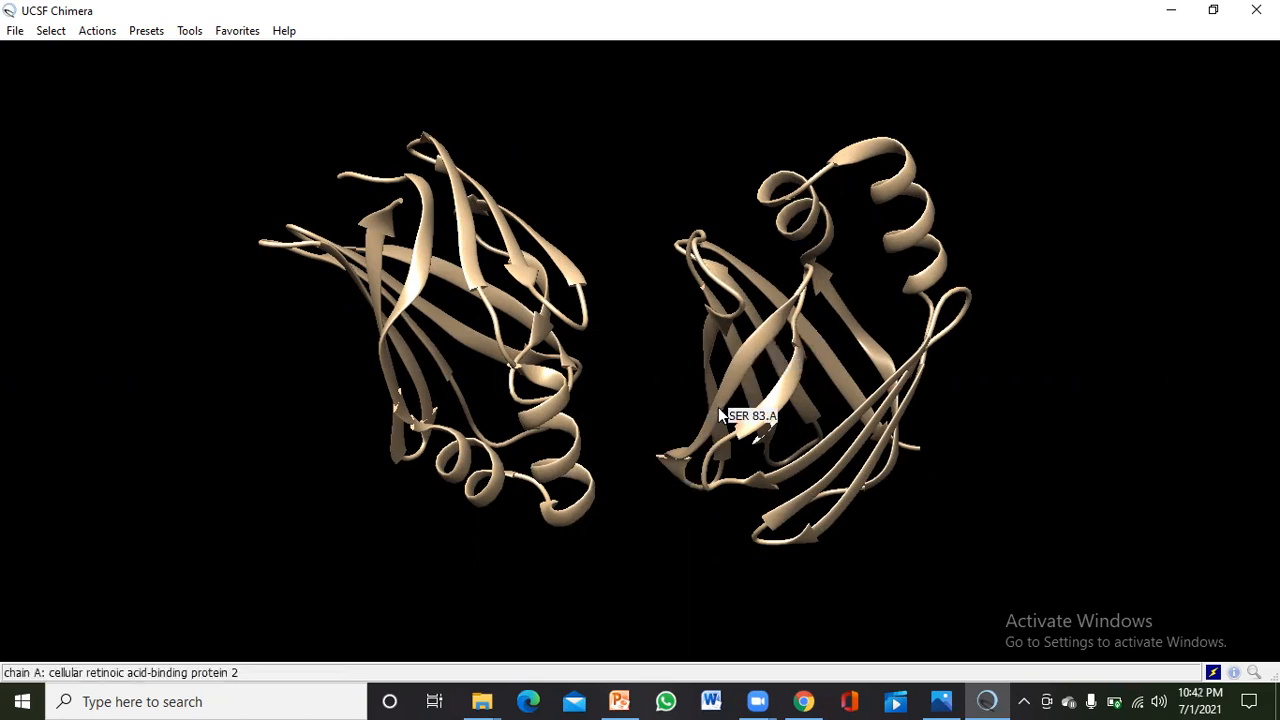
left_click_drag(427, 341, 603, 338)
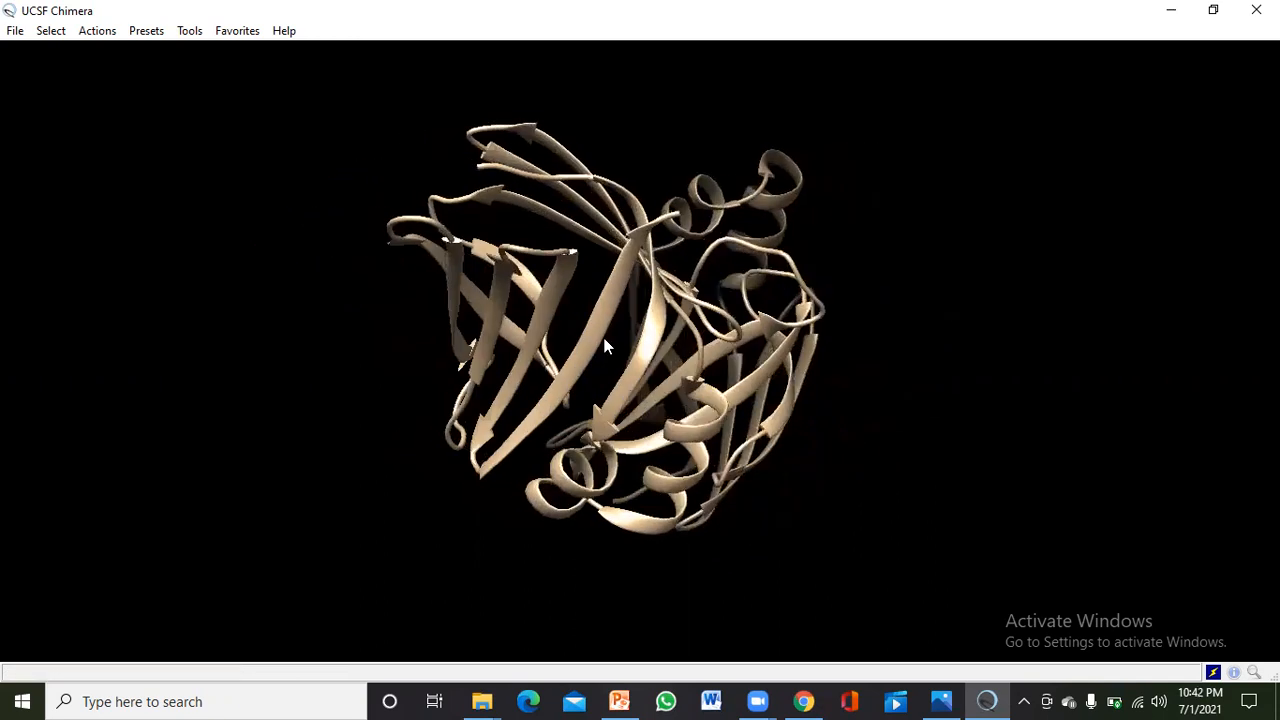
left_click(51, 30)
mouse_move(82, 65)
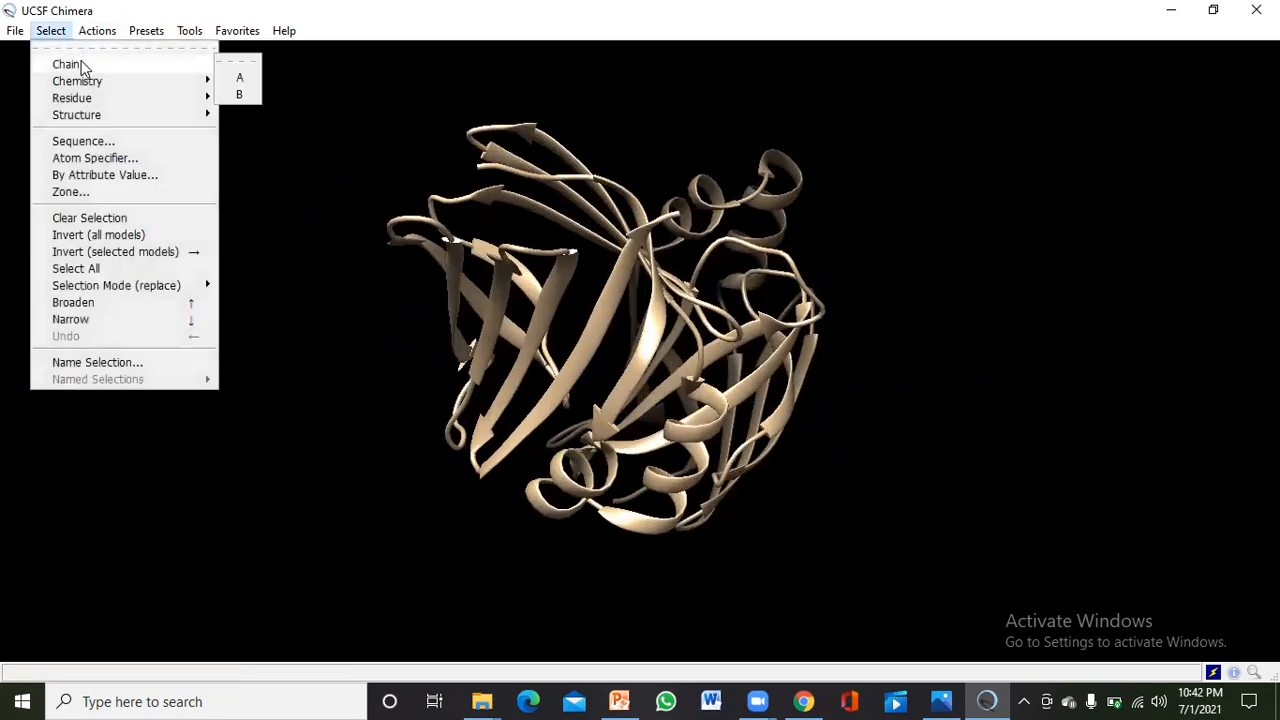
left_click(237, 78)
left_click_drag(643, 355, 740, 388)
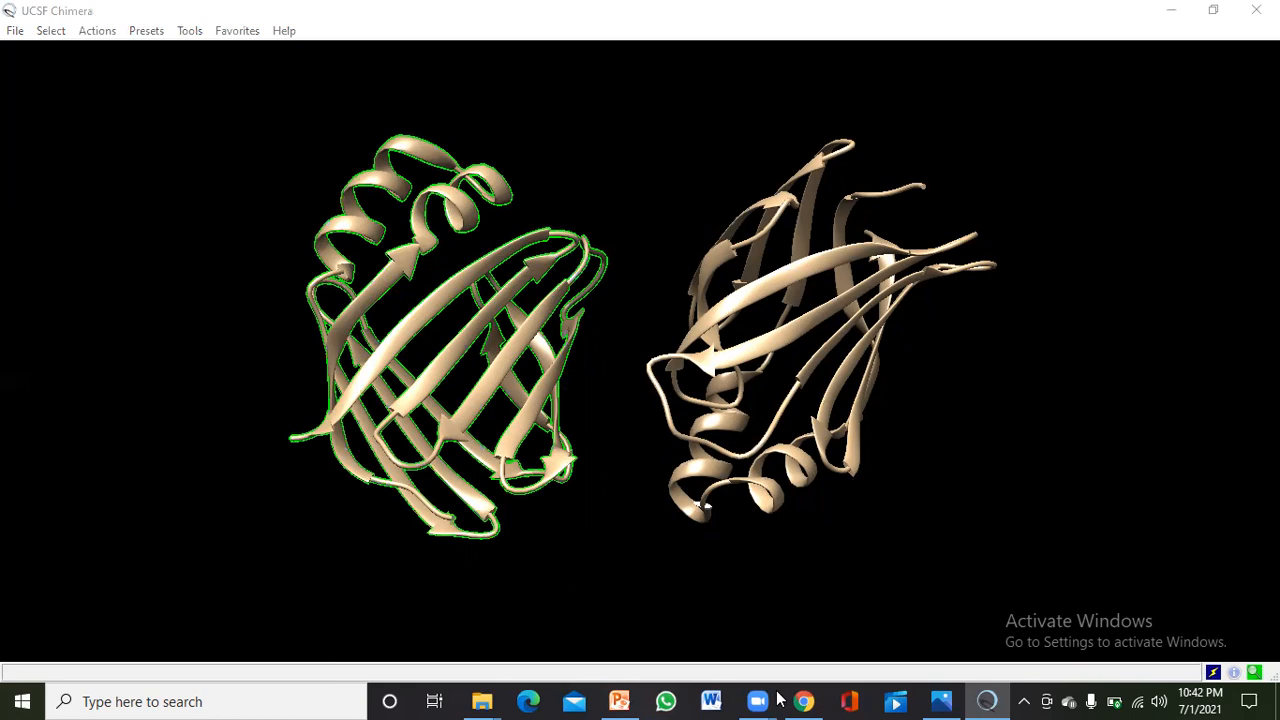
- Switch to PowerPoint, present the title slide as a slide show and end it, and minimize PowerPoint and Chimera to reveal the desktop
left_click(620, 699)
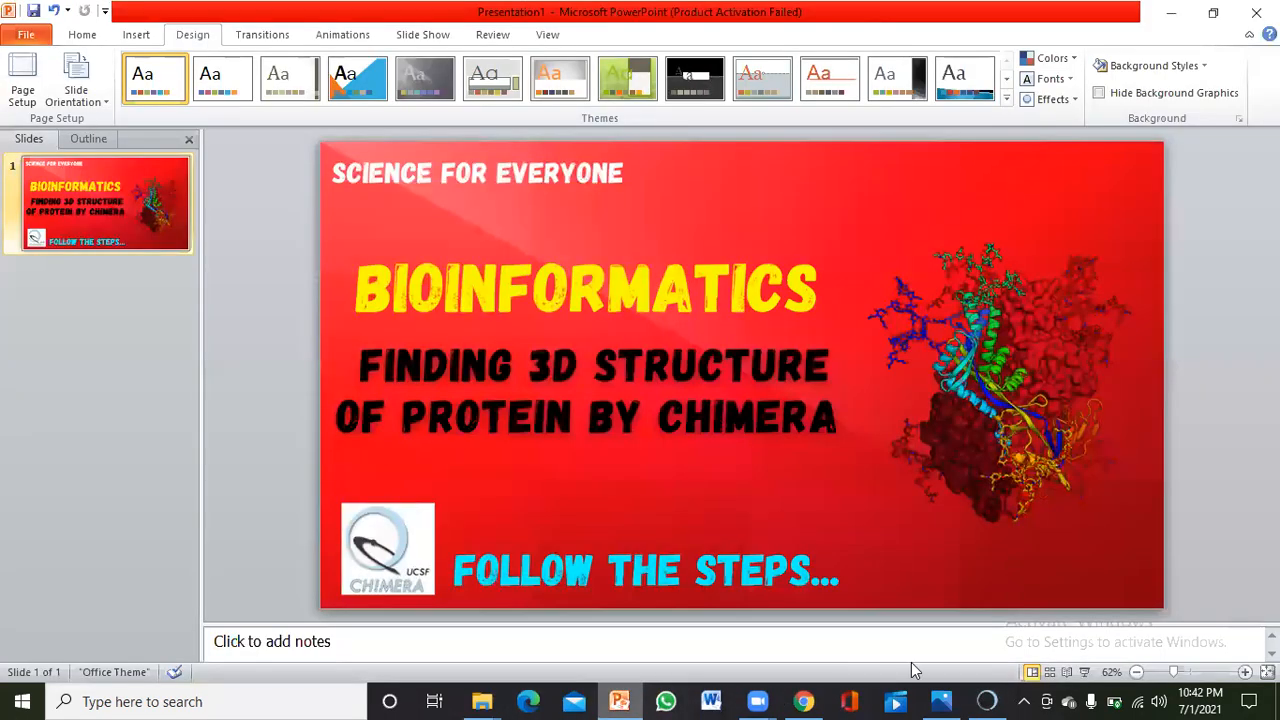
left_click(1093, 682)
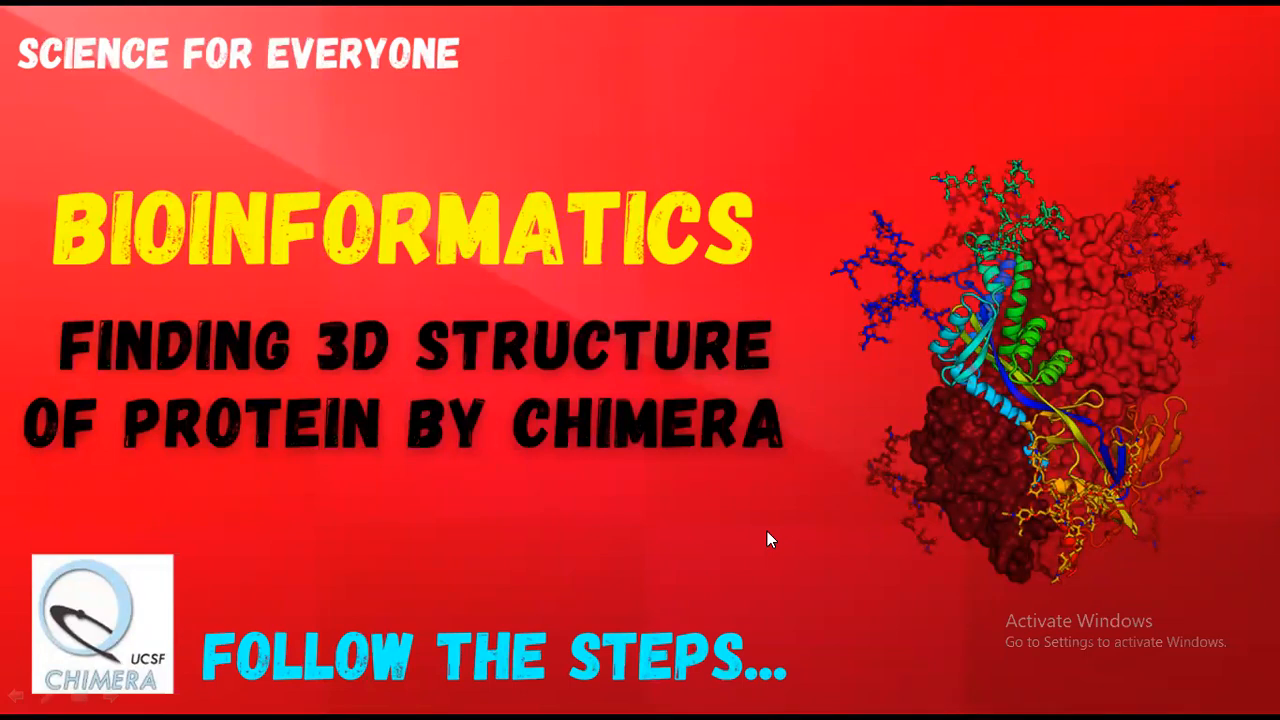
key("Escape")
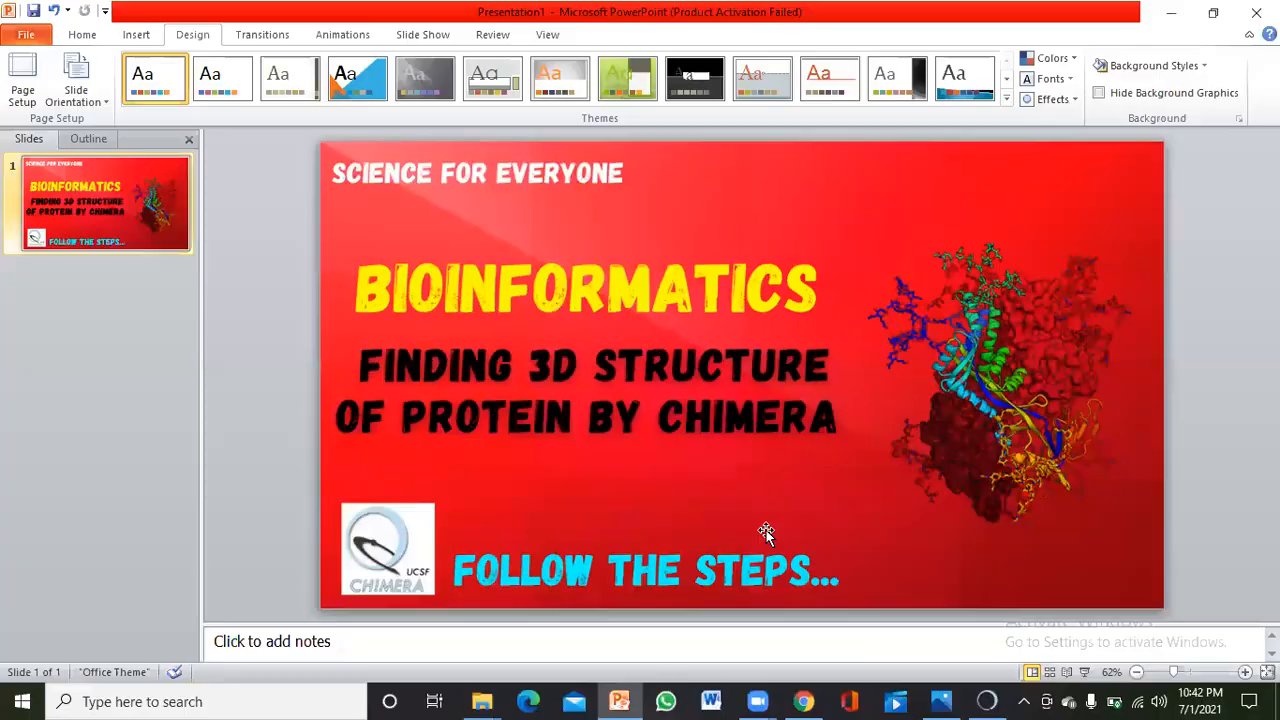
left_click(1171, 10)
left_click(1171, 10)
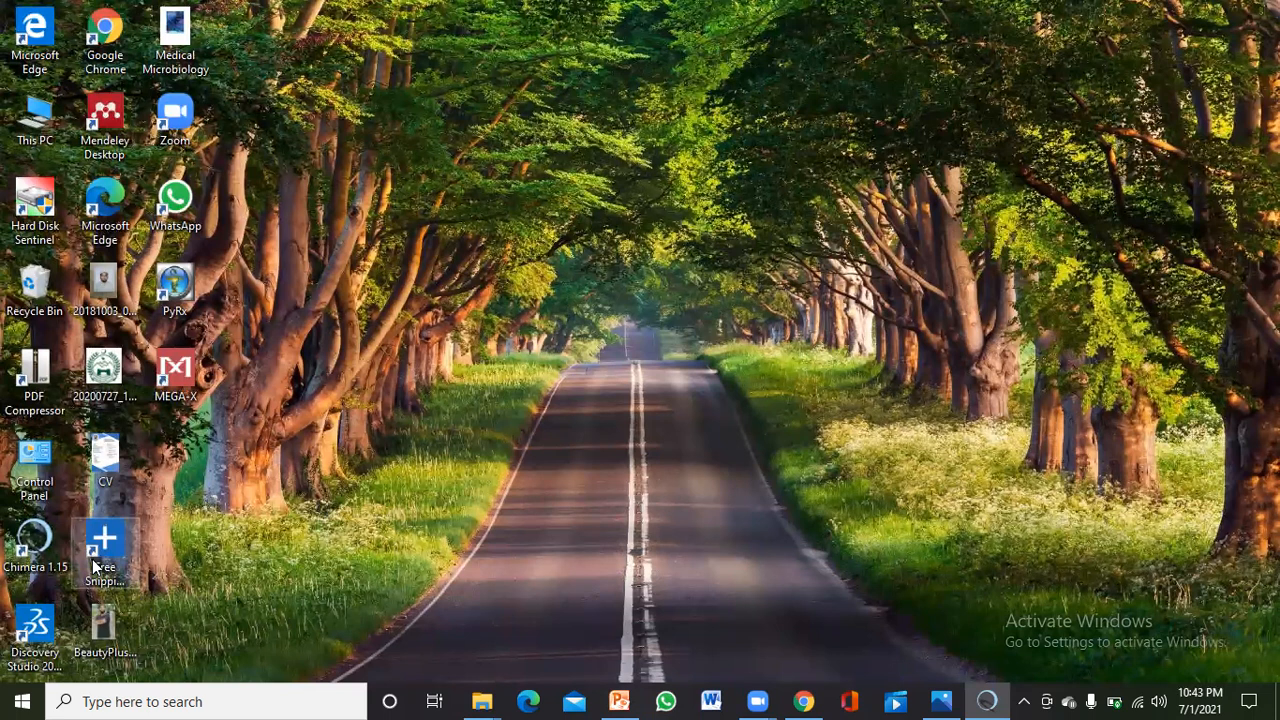
- Restore the Chimera window, switch back to PowerPoint and present the title slide full screen
left_click(988, 701)
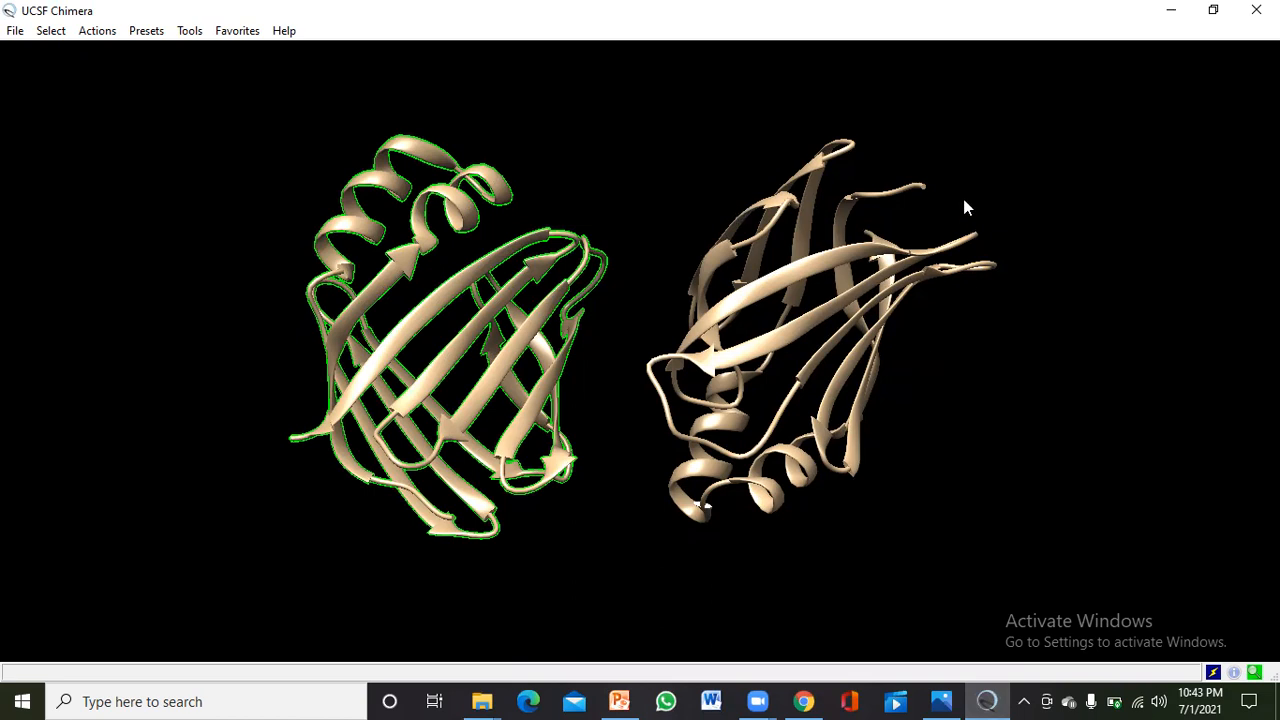
left_click(618, 699)
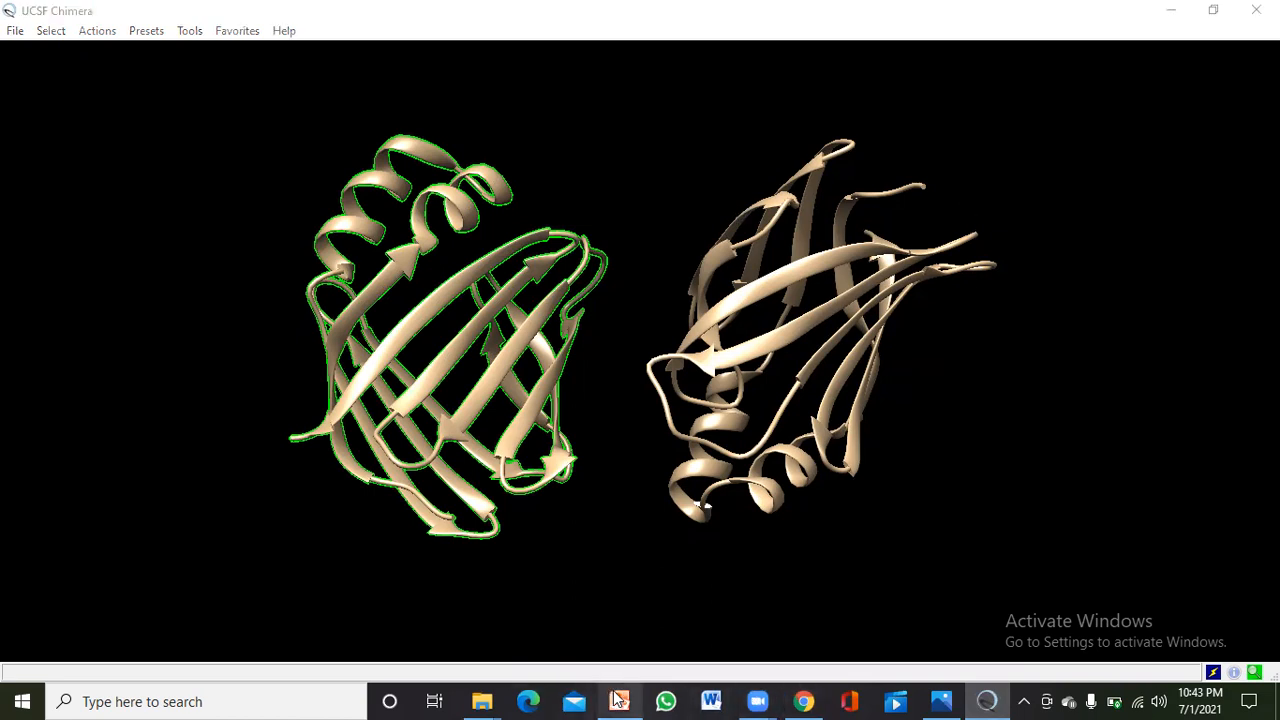
left_click(1088, 674)
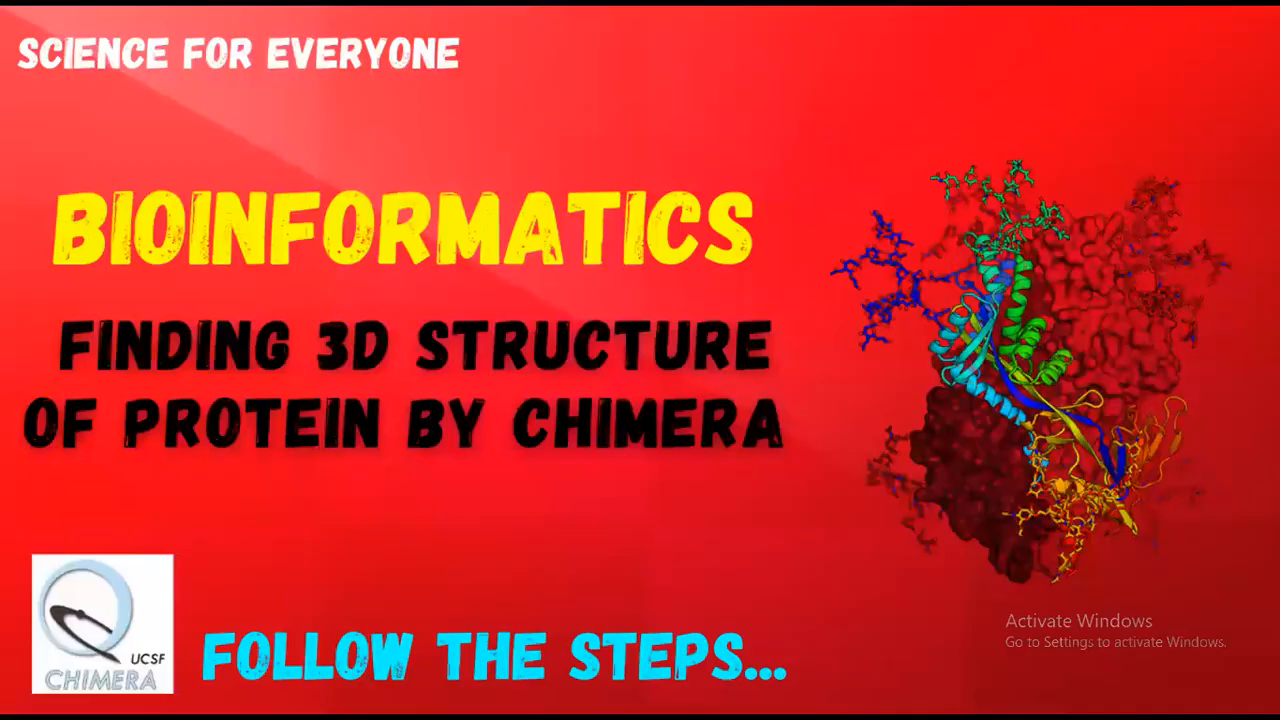